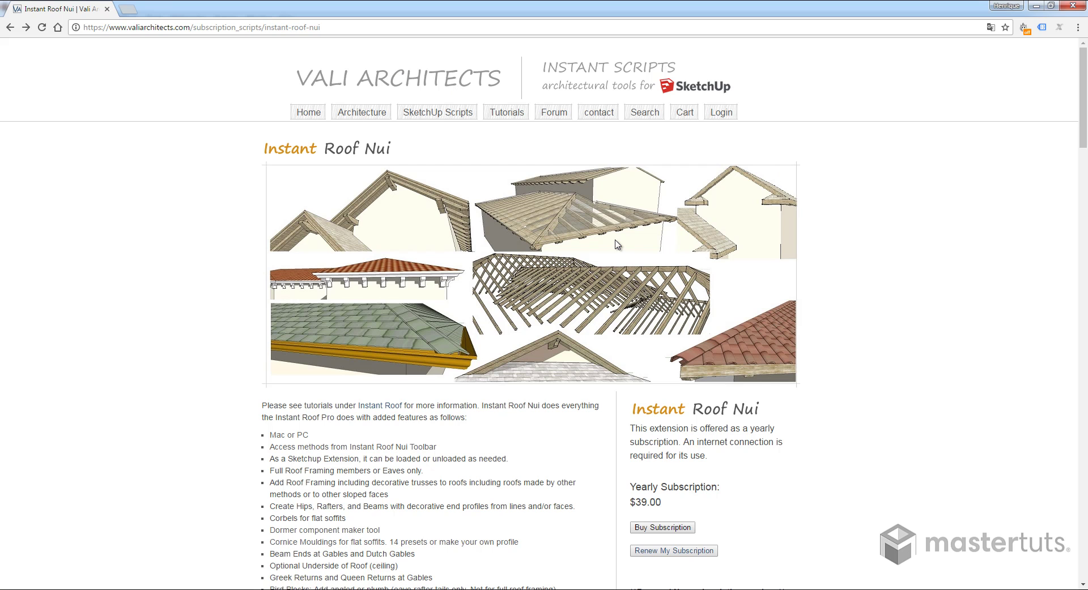
- Follow the price-box link to the Vali Architects old extension versions page for SketchUp 2013 and below
scroll(617, 245, down, 5)
scroll(617, 245, down, 2)
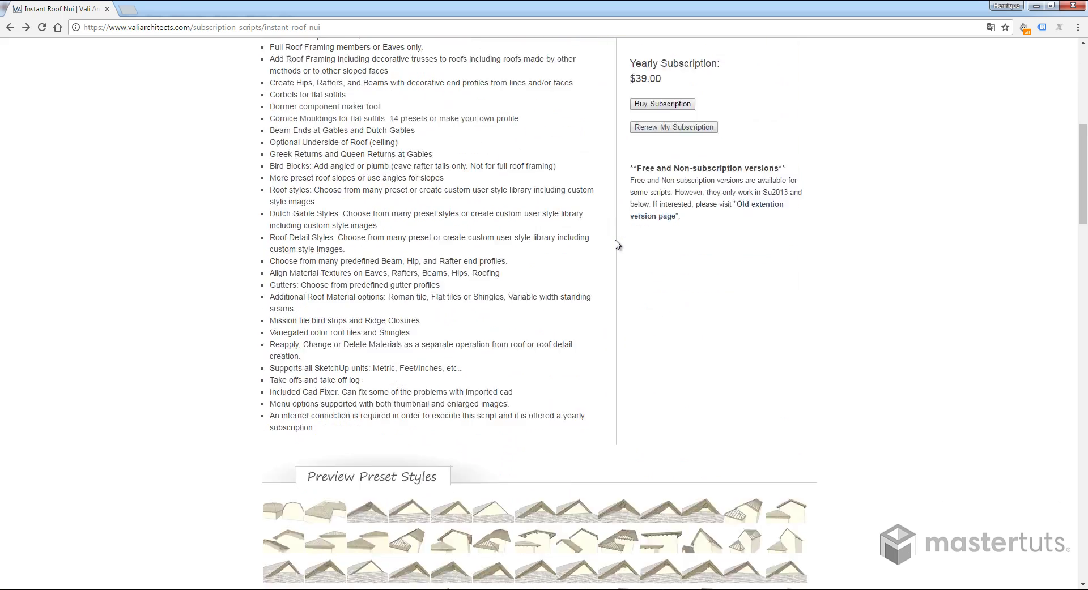
scroll(617, 245, down, 3)
scroll(617, 245, down, 1)
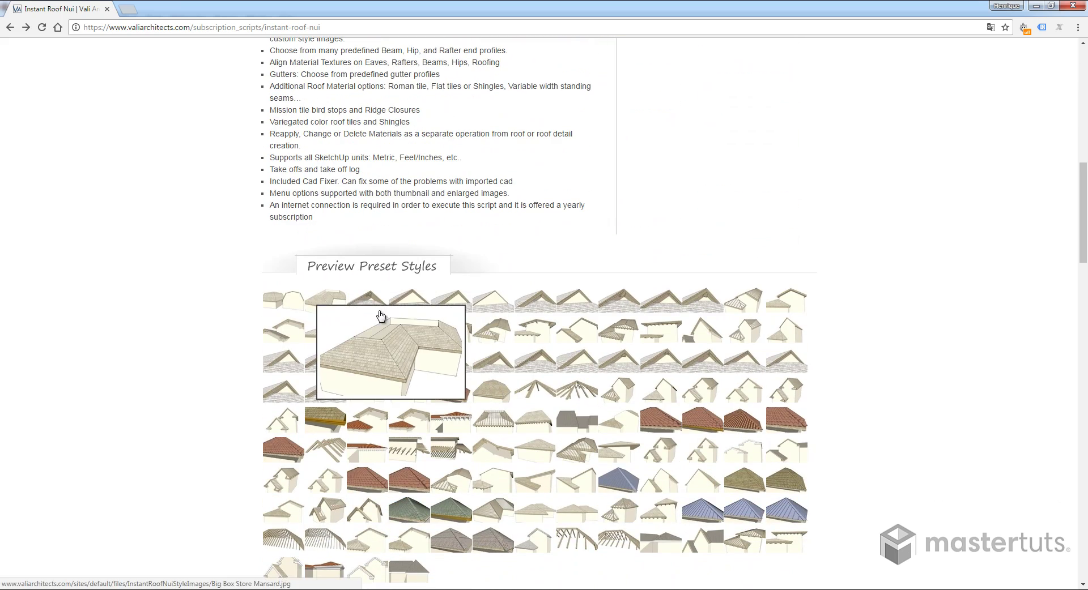
scroll(616, 316, down, 3)
scroll(620, 368, up, 3)
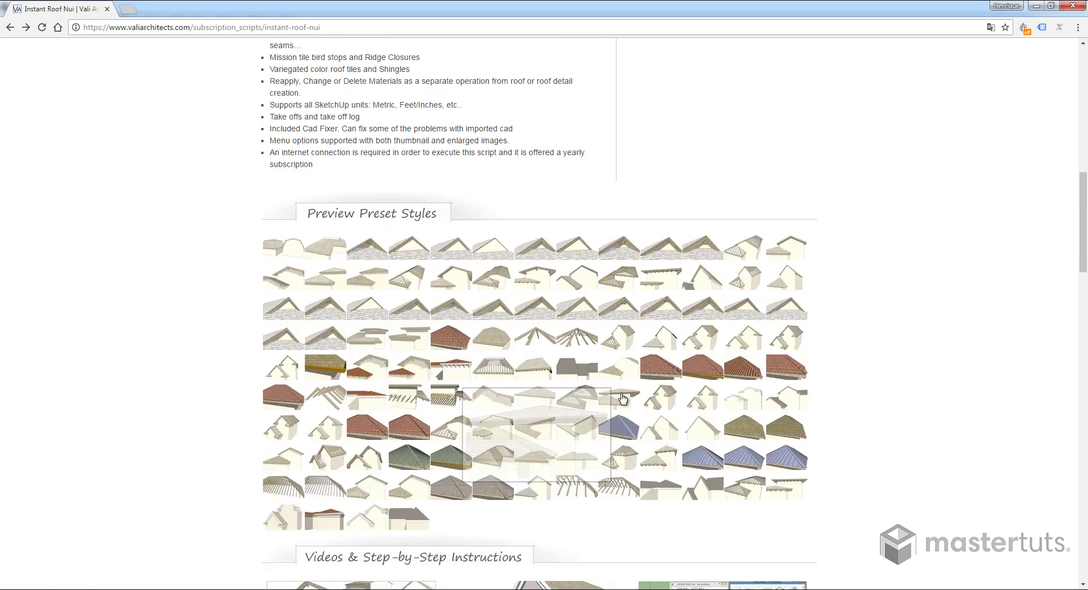
scroll(622, 398, up, 2)
scroll(623, 398, up, 3)
scroll(622, 399, up, 2)
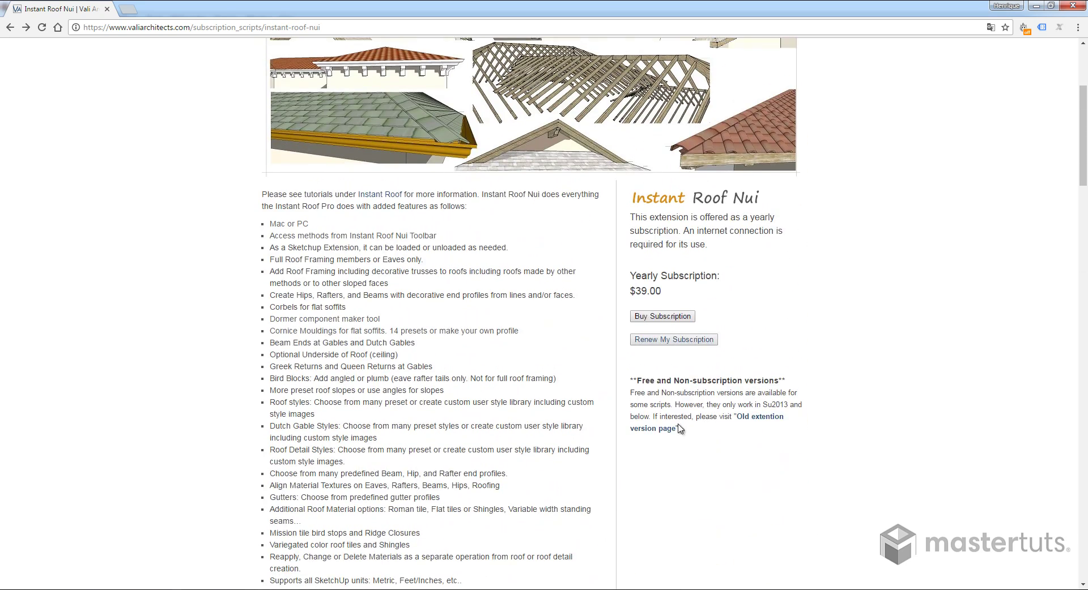
click(759, 423)
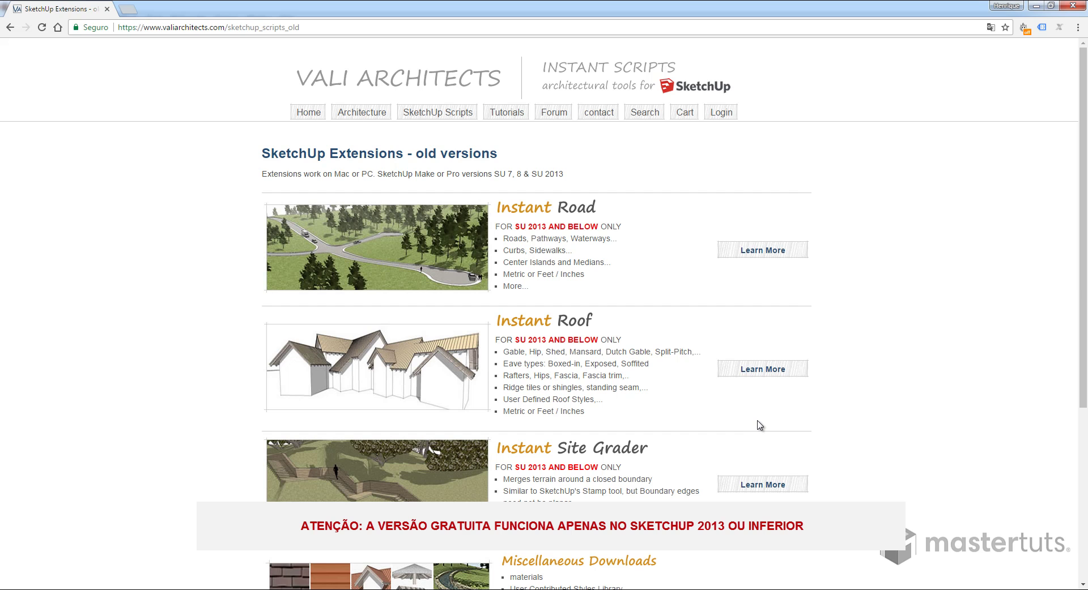
scroll(759, 425, down, 3)
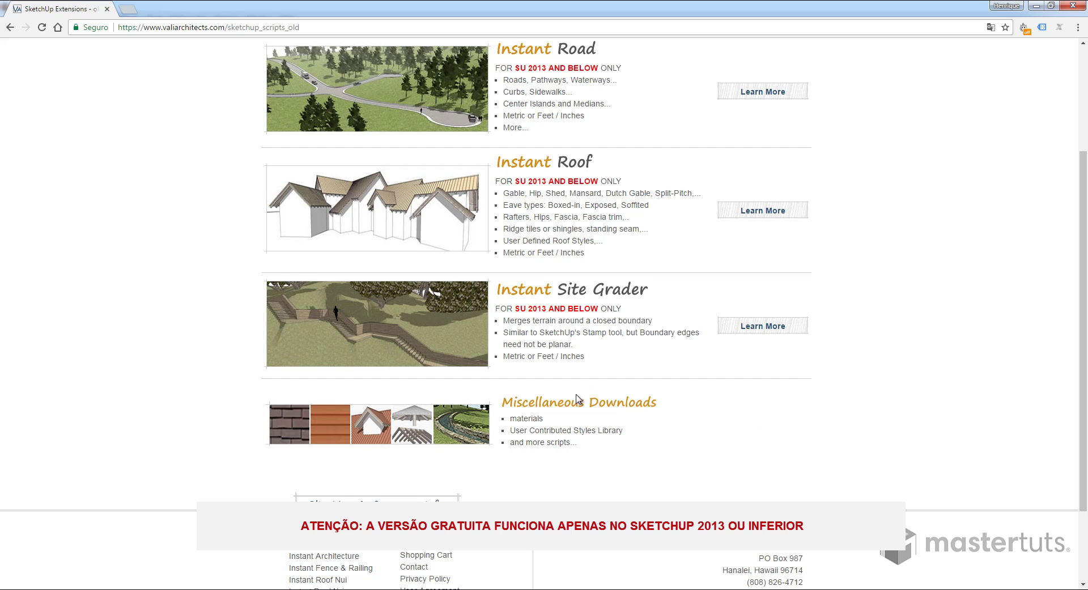
- Go to the Miscellaneous Downloads page listing Instant Roof styles and roof materials
click(589, 403)
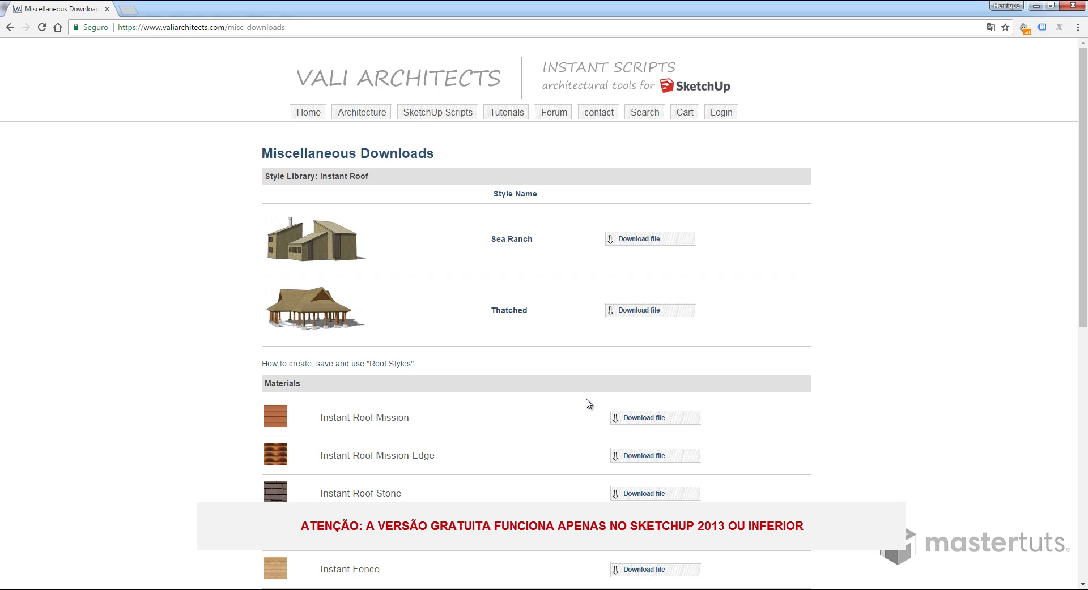
scroll(587, 403, down, 2)
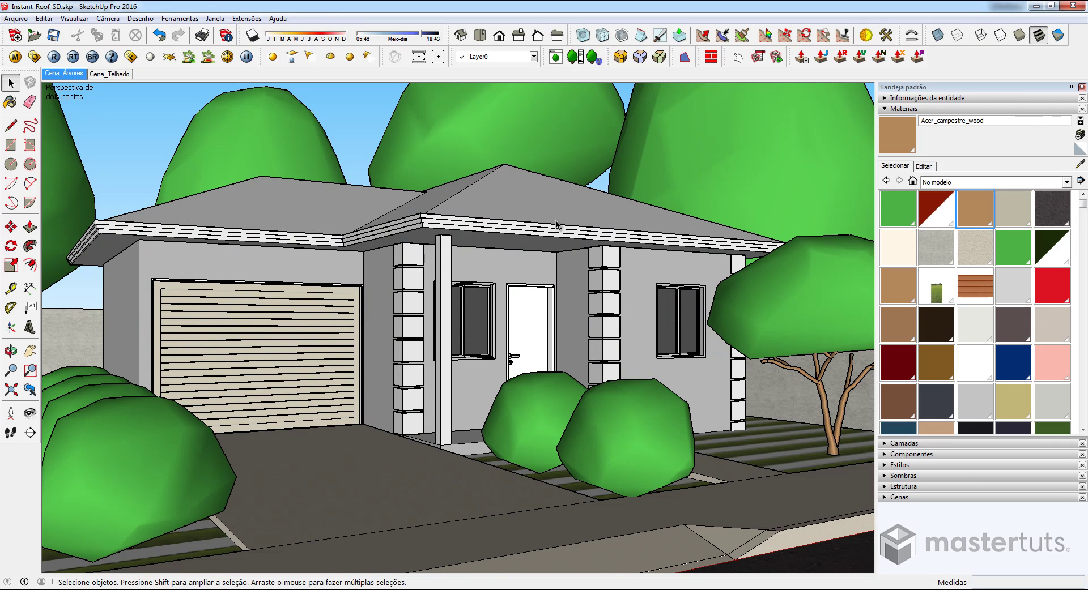
click(131, 57)
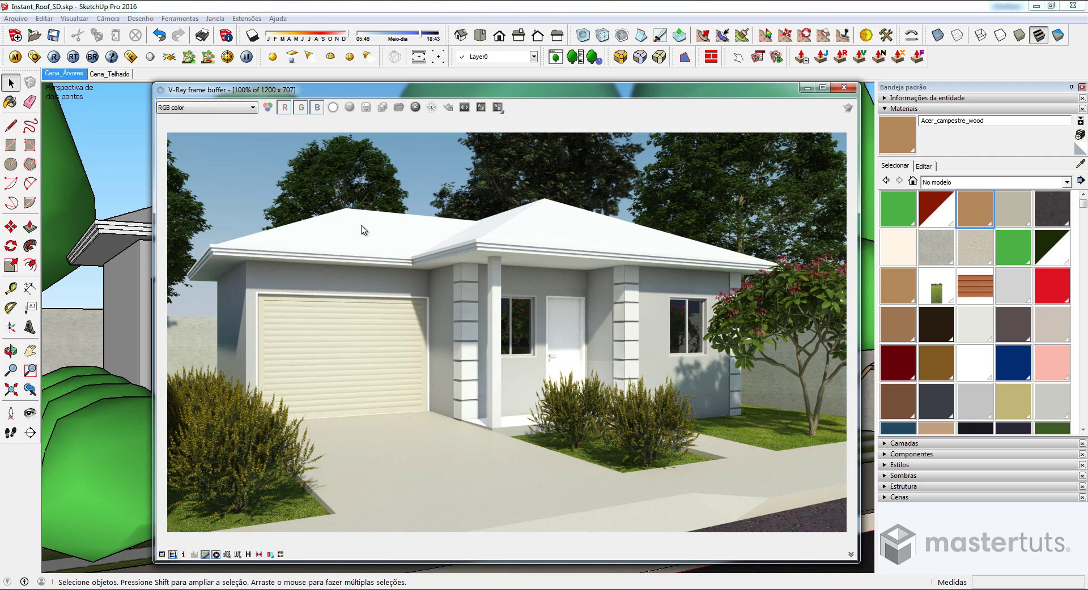
click(447, 108)
mouse_move(185, 197)
mouse_down()
mouse_move(779, 296)
mouse_move(819, 288)
mouse_up()
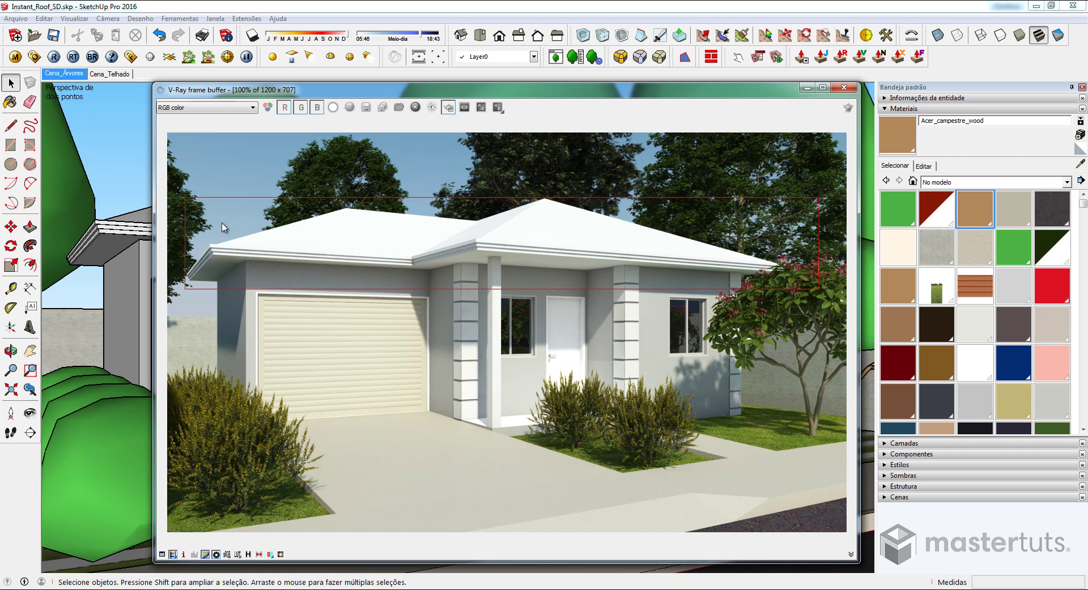
click(845, 88)
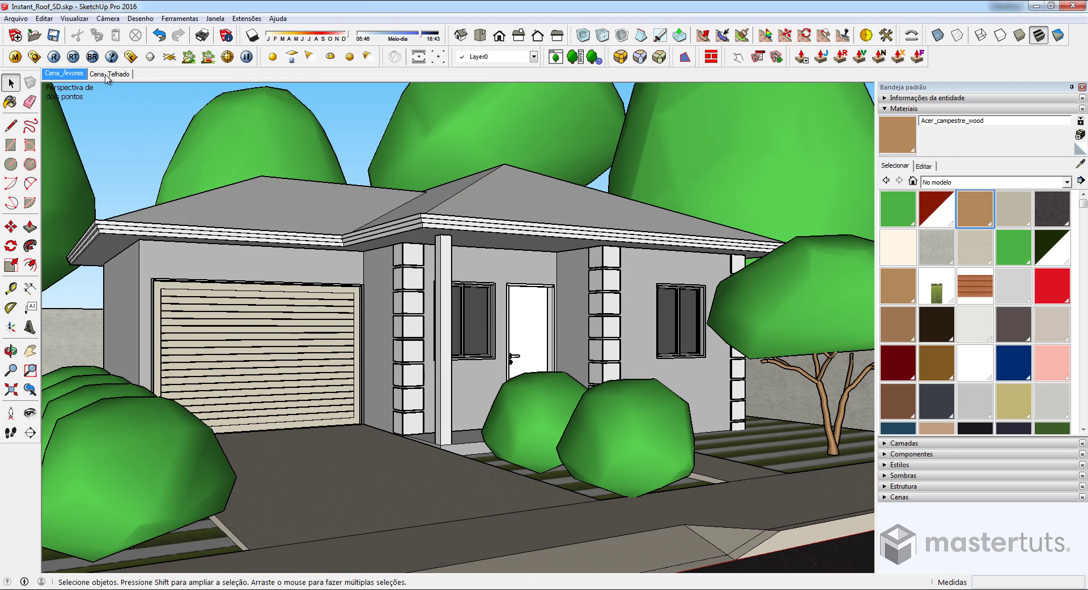
- Switch to the Cena_Telhado scene and draw a rectangular footprint on the lawn beside the house
click(106, 75)
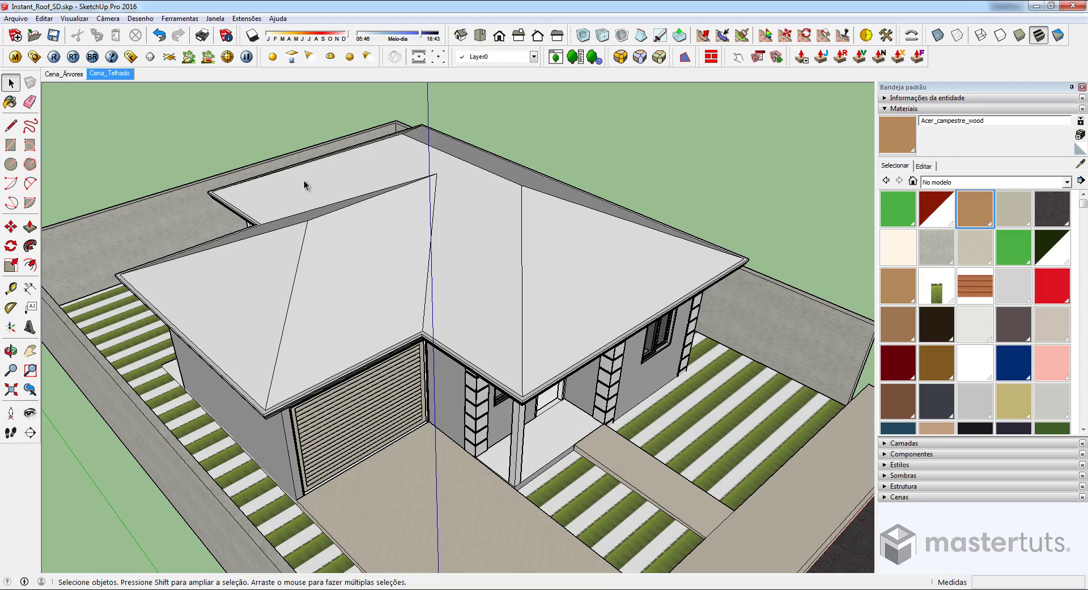
mouse_move(304, 180)
middle_down()
mouse_move(403, 119)
mouse_move(532, 234)
middle_up()
scroll(533, 235, down, 3)
middle_drag(435, 288, 494, 262)
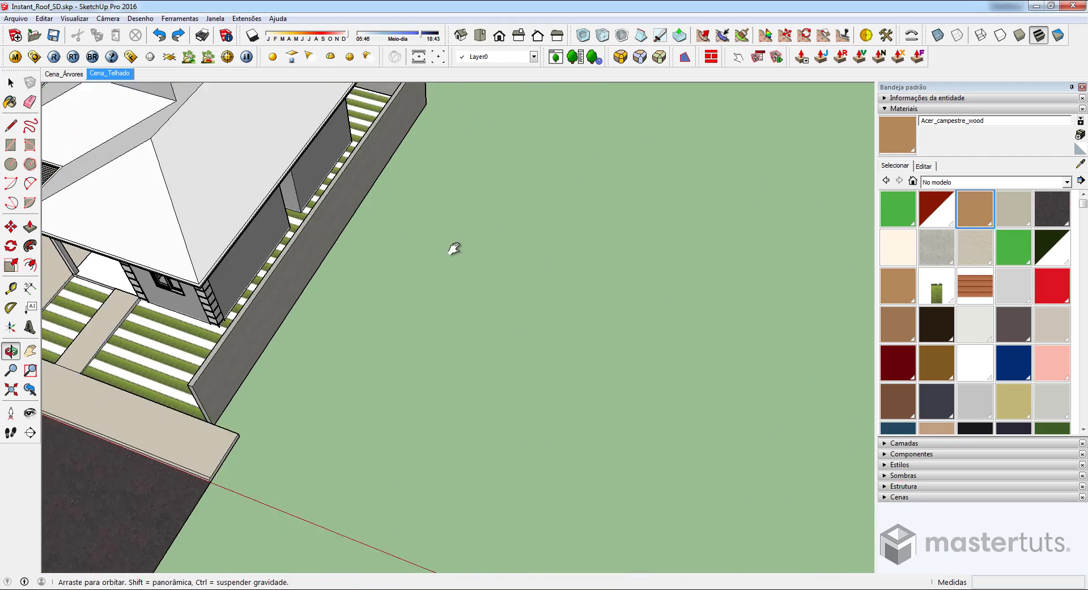
key(r)
click(532, 171)
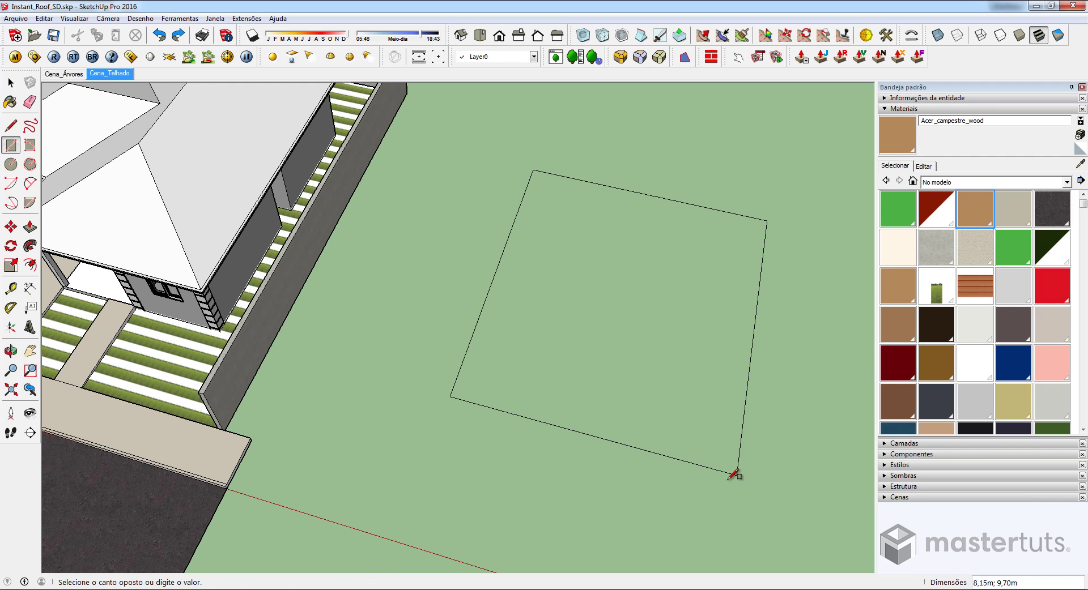
click(701, 481)
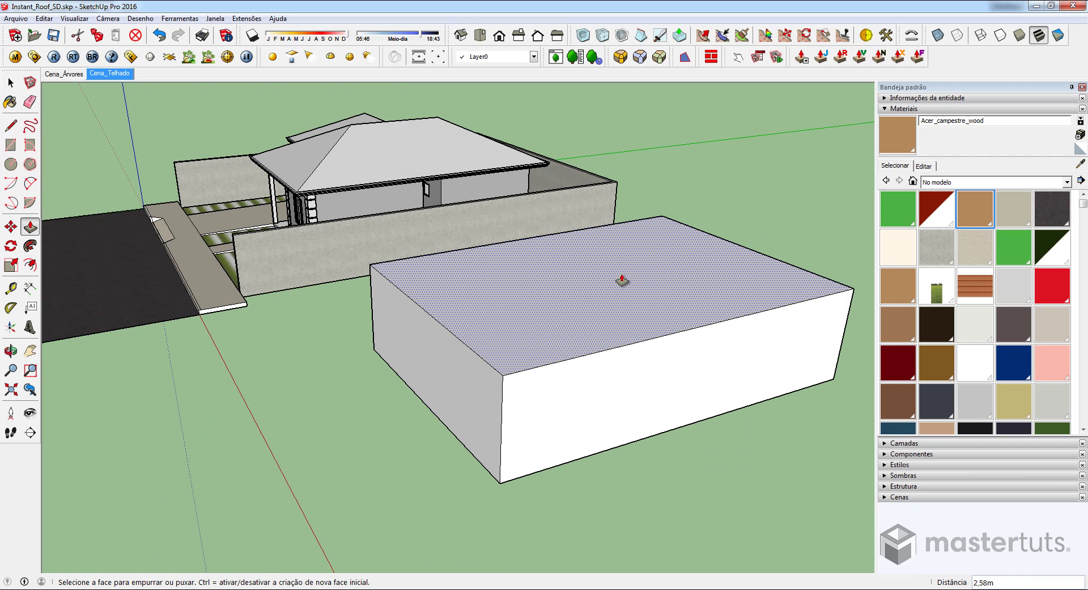
- Mark out a front section, push it in to notch the box, and select its top face
key(r)
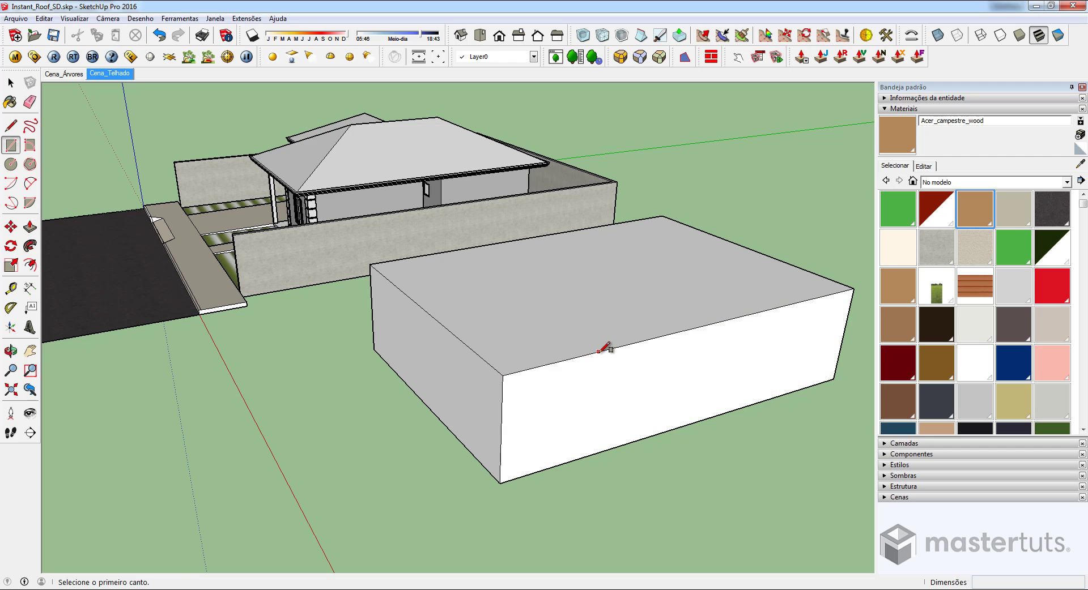
click(599, 351)
click(757, 402)
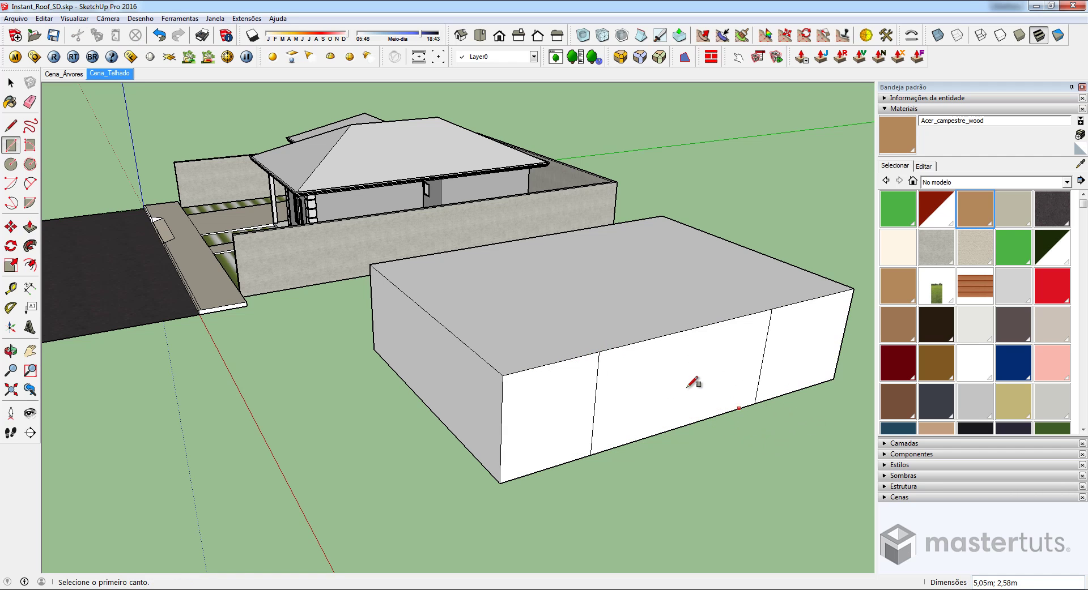
key(p)
drag(677, 405, 721, 447)
mouse_move(721, 447)
middle_down()
mouse_move(657, 294)
mouse_move(609, 279)
mouse_move(644, 240)
mouse_move(631, 246)
middle_up()
key(space)
click(623, 277)
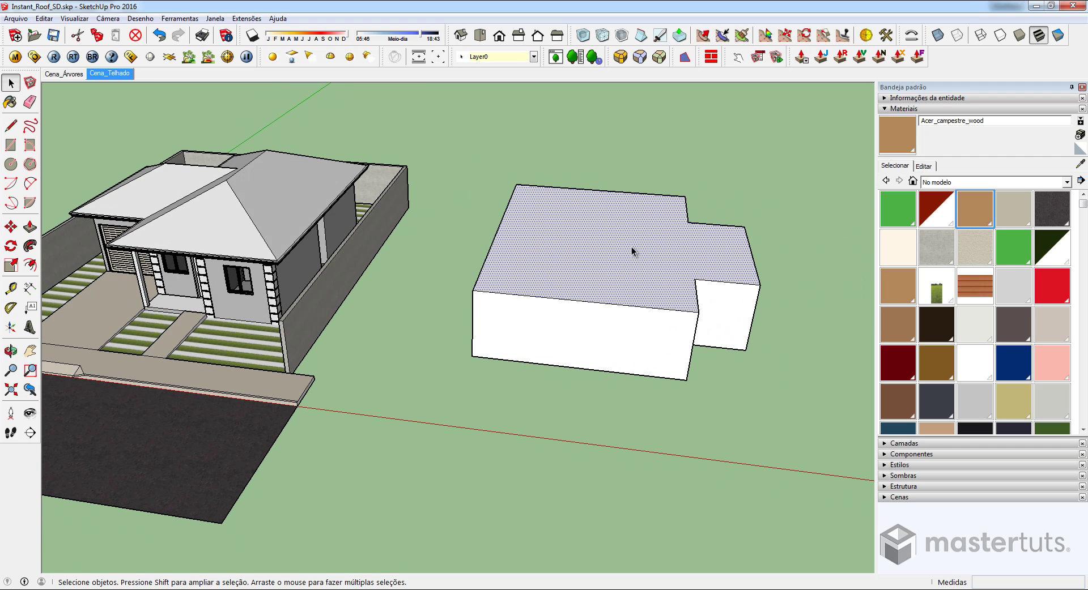
- Generate an Elizabethan-style roof on the notched block with Instant Roof Pro's Make Roof
click(254, 19)
mouse_move(272, 32)
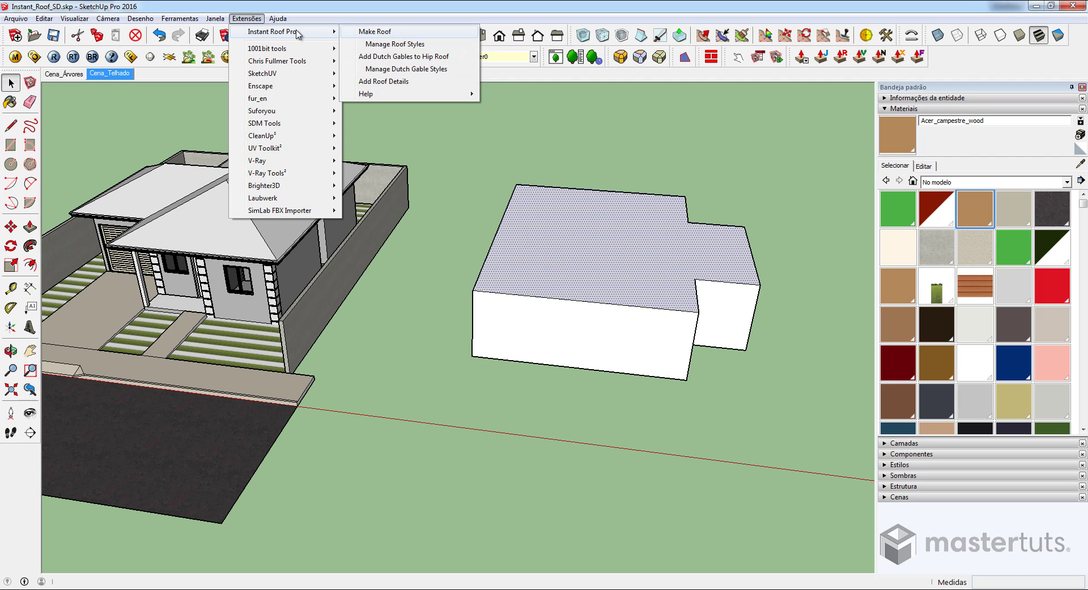
click(383, 32)
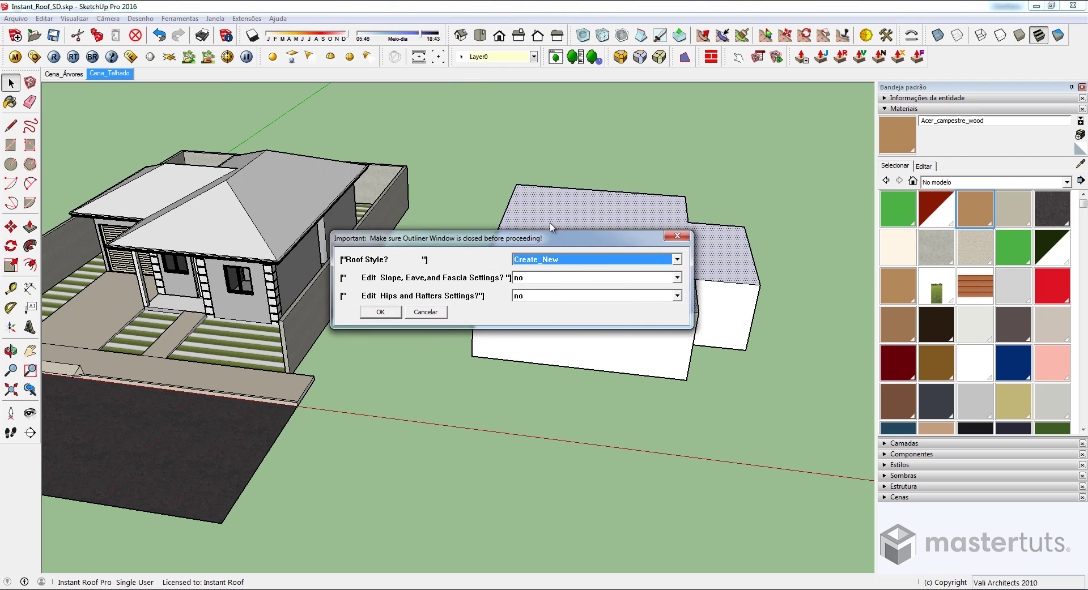
drag(600, 259, 485, 143)
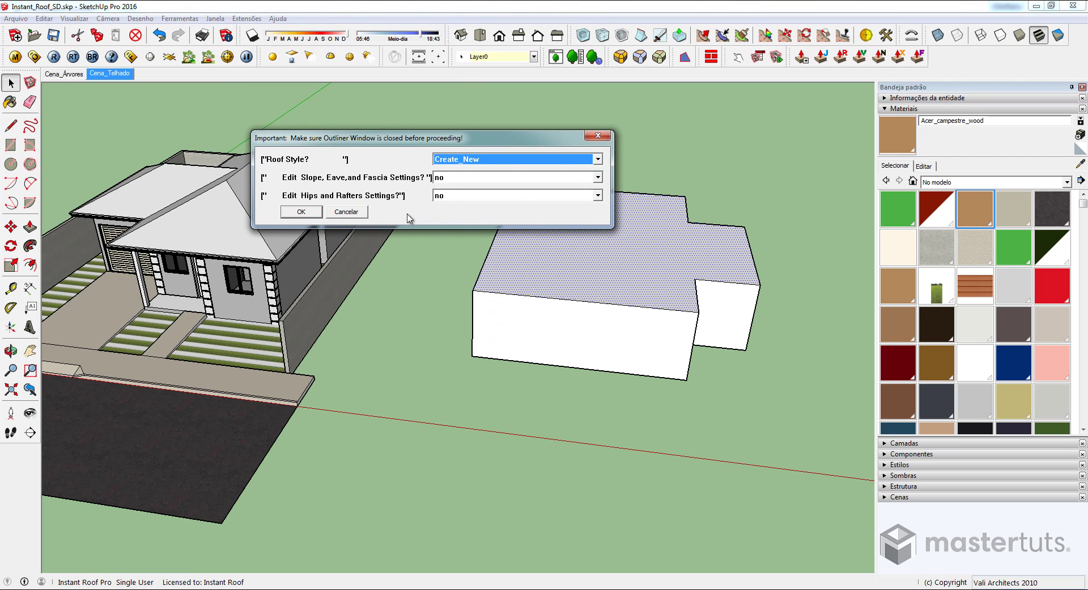
click(501, 164)
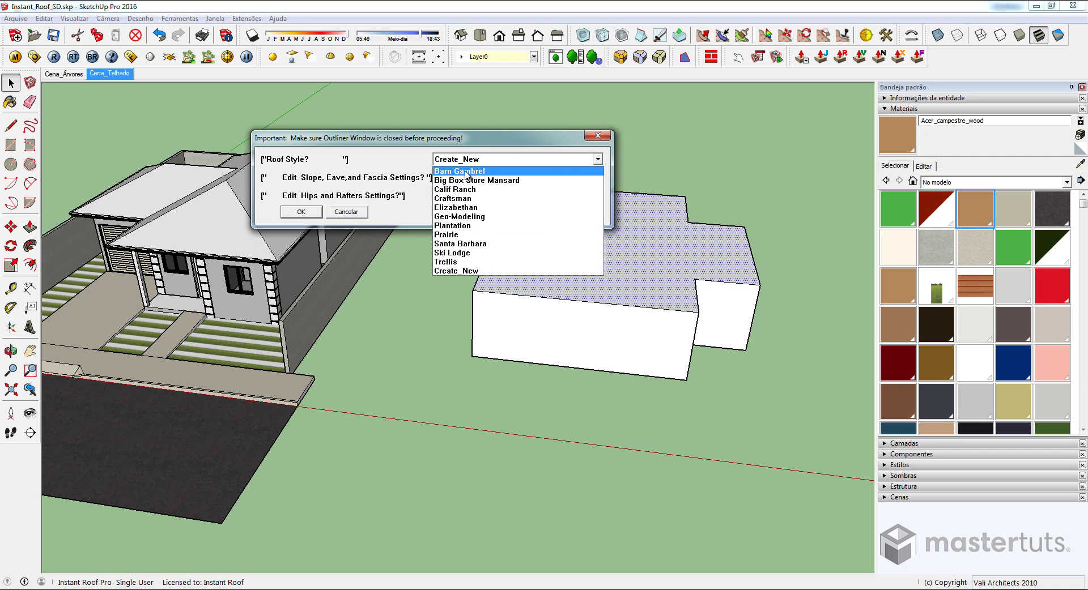
click(459, 207)
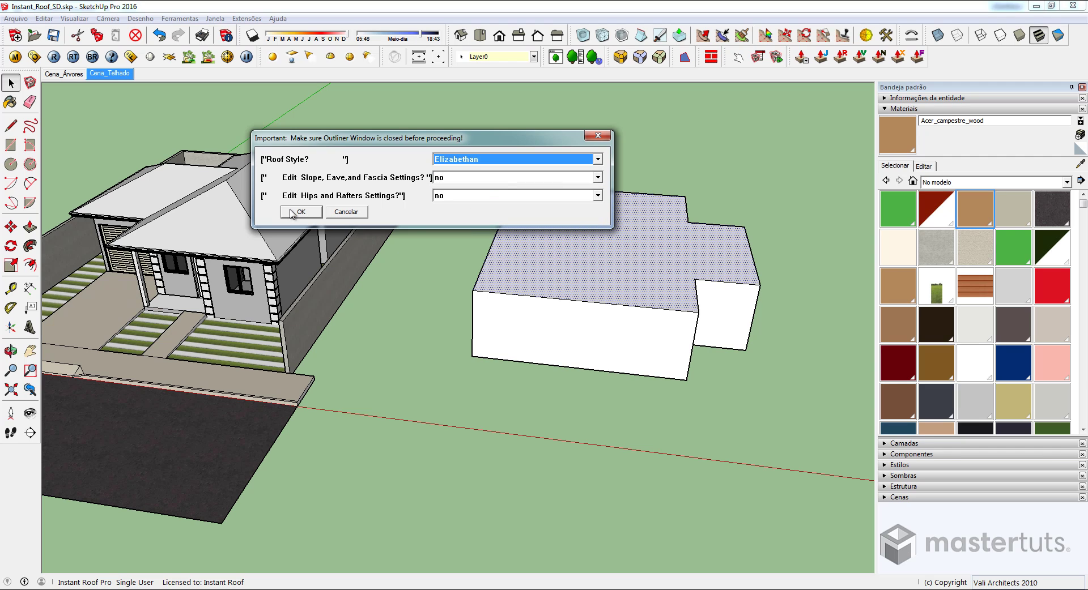
click(302, 213)
mouse_move(759, 260)
middle_down()
mouse_move(364, 257)
mouse_move(797, 262)
mouse_move(732, 281)
mouse_move(689, 280)
mouse_move(805, 271)
mouse_move(705, 268)
mouse_move(518, 329)
mouse_move(443, 320)
middle_up()
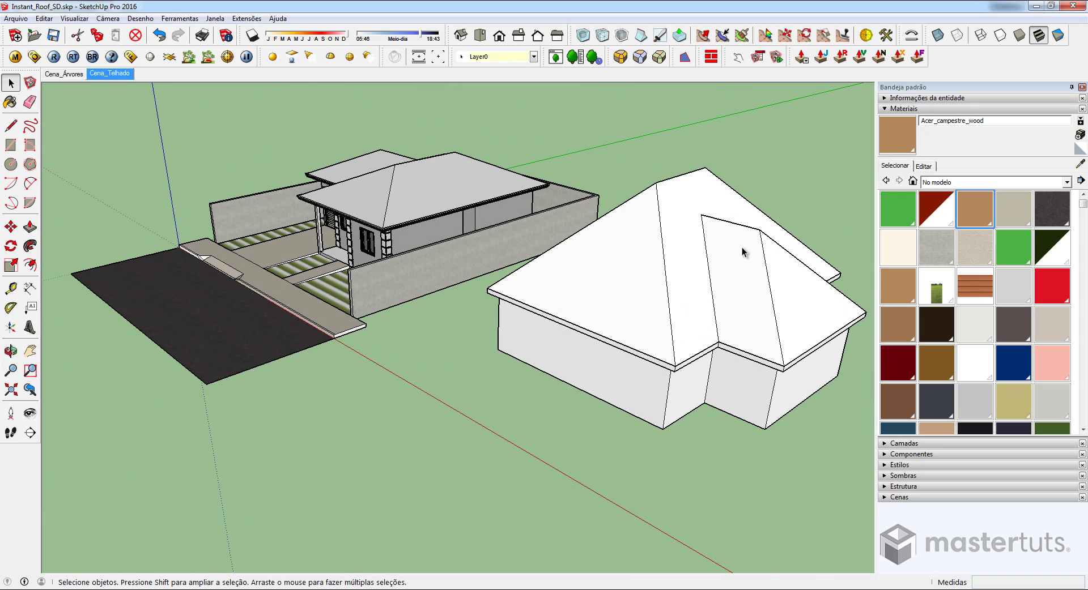
- Window-select the separate roofed test block on the lawn and delete it, keeping the original house
mouse_move(789, 280)
middle_down()
mouse_move(725, 281)
mouse_move(602, 243)
mouse_move(844, 298)
mouse_move(478, 303)
mouse_move(518, 340)
mouse_move(721, 312)
mouse_move(668, 212)
mouse_move(794, 316)
mouse_move(901, 299)
mouse_move(833, 347)
mouse_move(816, 457)
mouse_move(610, 356)
middle_up()
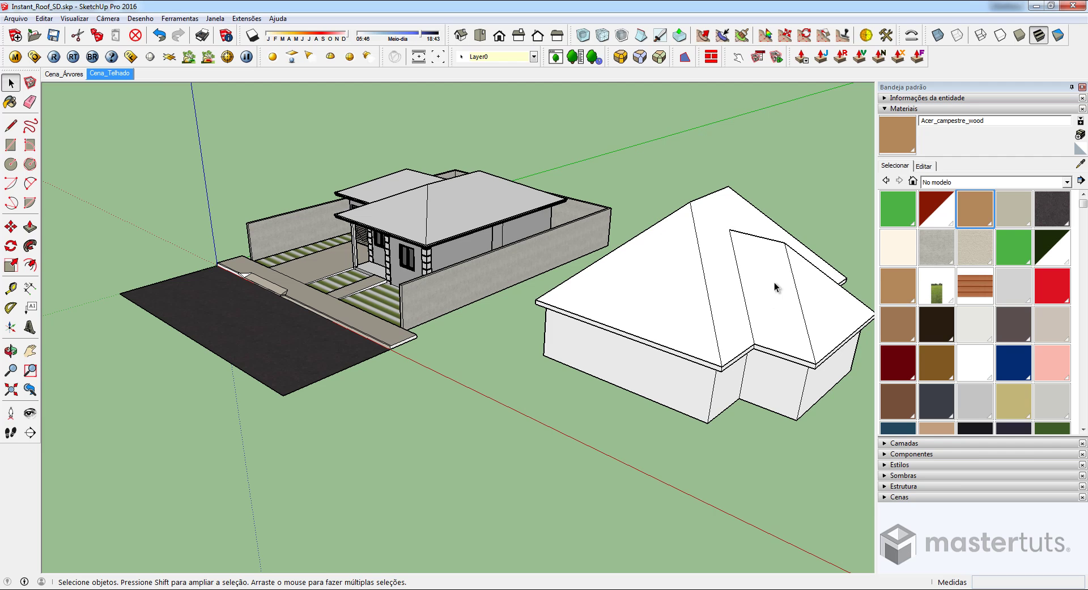
middle_drag(774, 283, 588, 196)
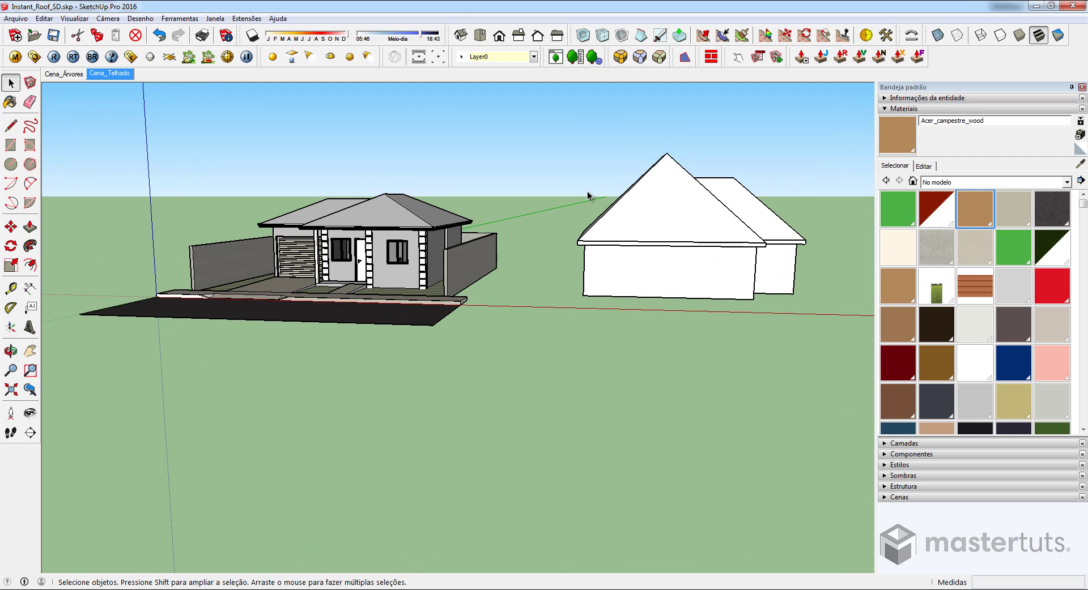
drag(557, 114, 847, 319)
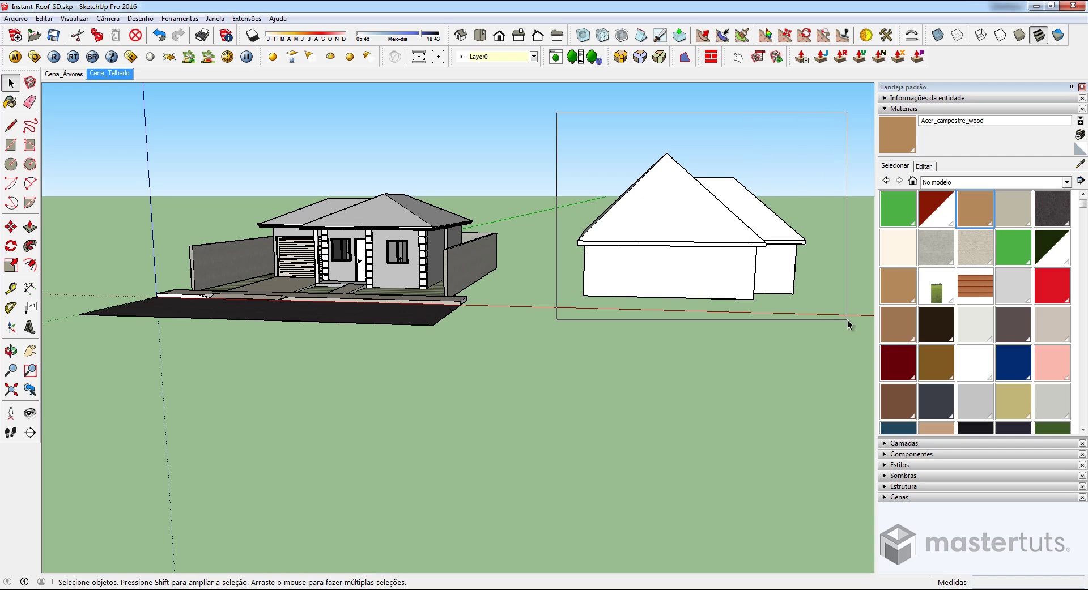
key(Delete)
mouse_move(434, 243)
middle_down()
mouse_move(544, 239)
mouse_move(270, 152)
middle_up()
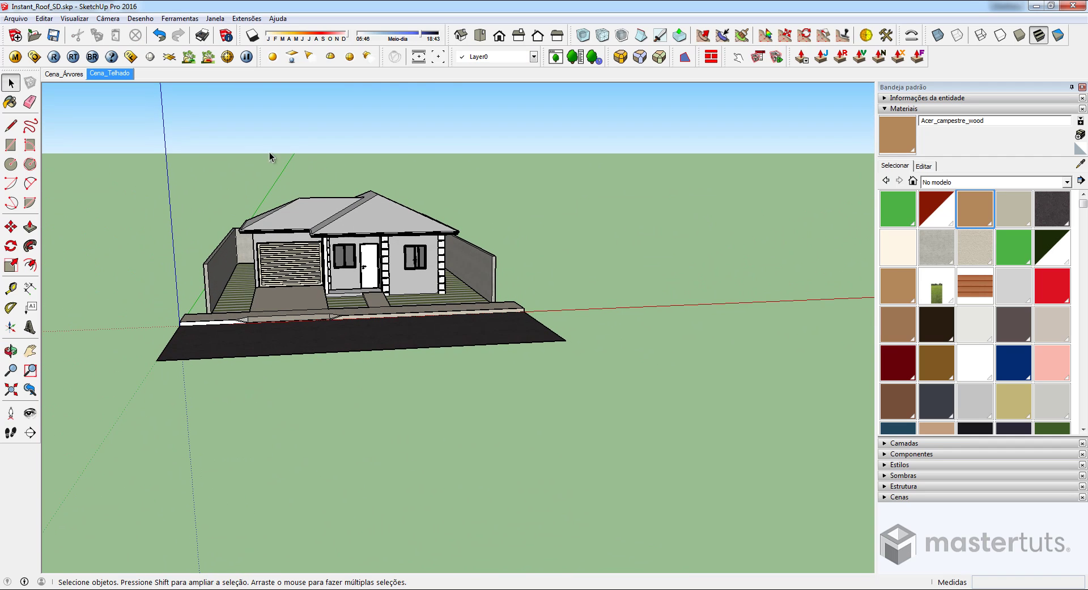
- In the Cena_Telhado scene, draw a small square beside the house and paint it with Telhado's InstantRoofMission1 material
click(109, 73)
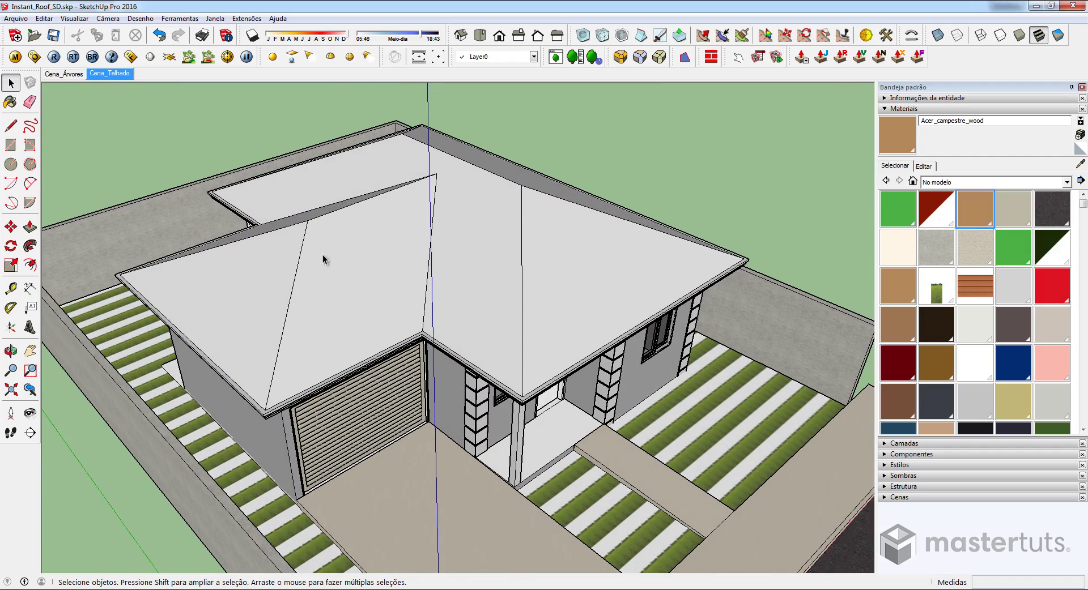
click(963, 182)
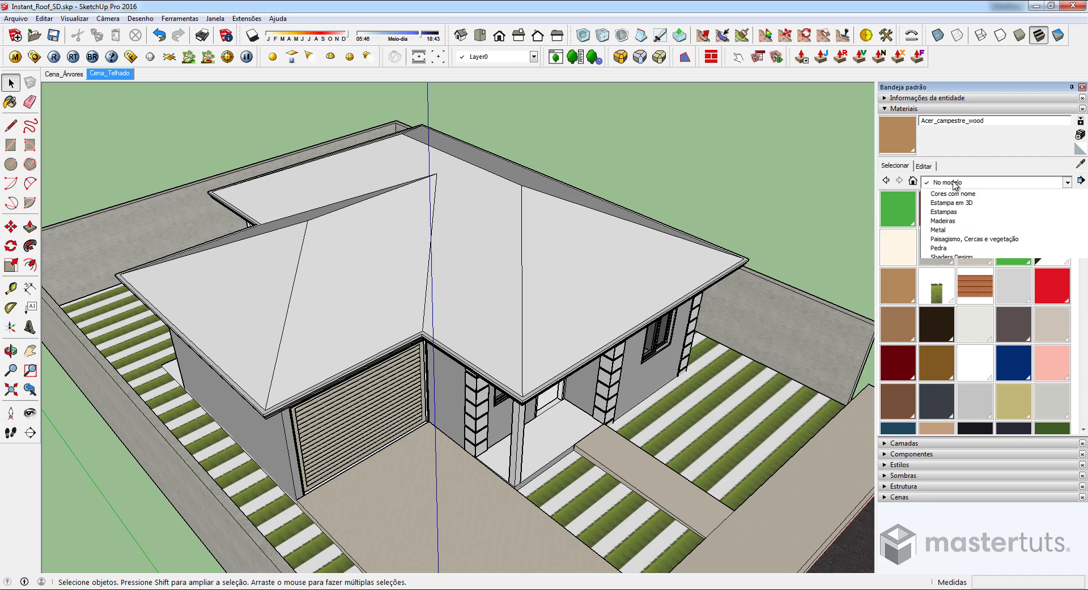
click(947, 303)
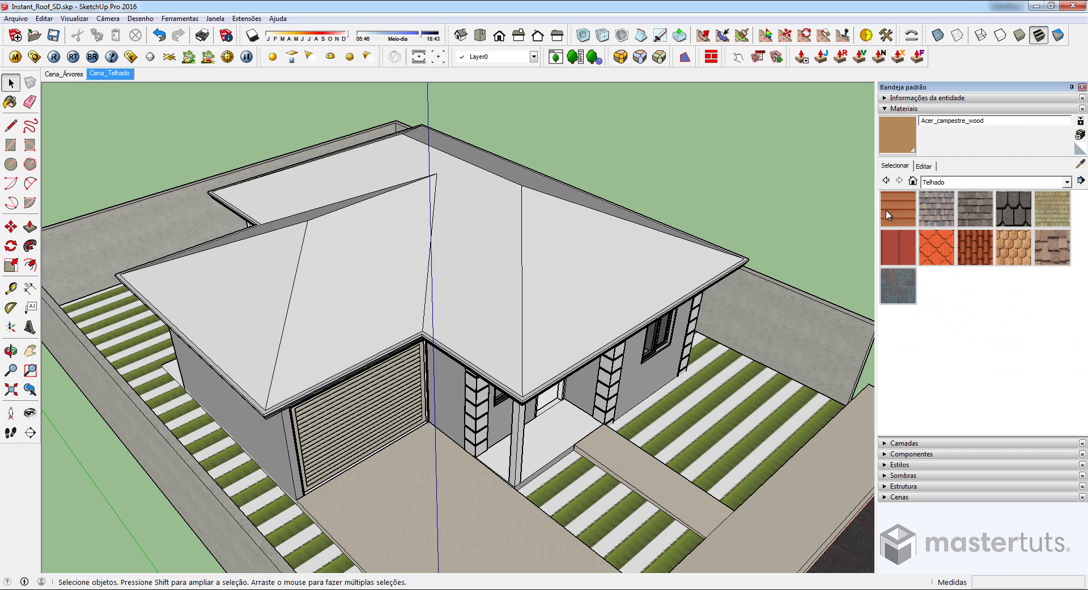
middle_drag(780, 202, 725, 209)
key(r)
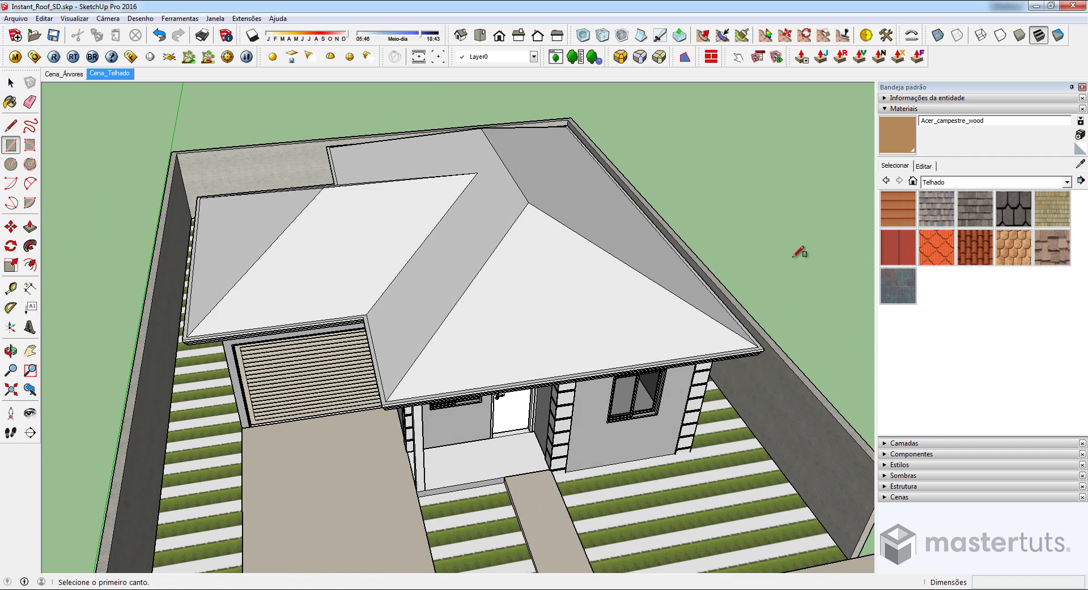
click(793, 258)
click(852, 276)
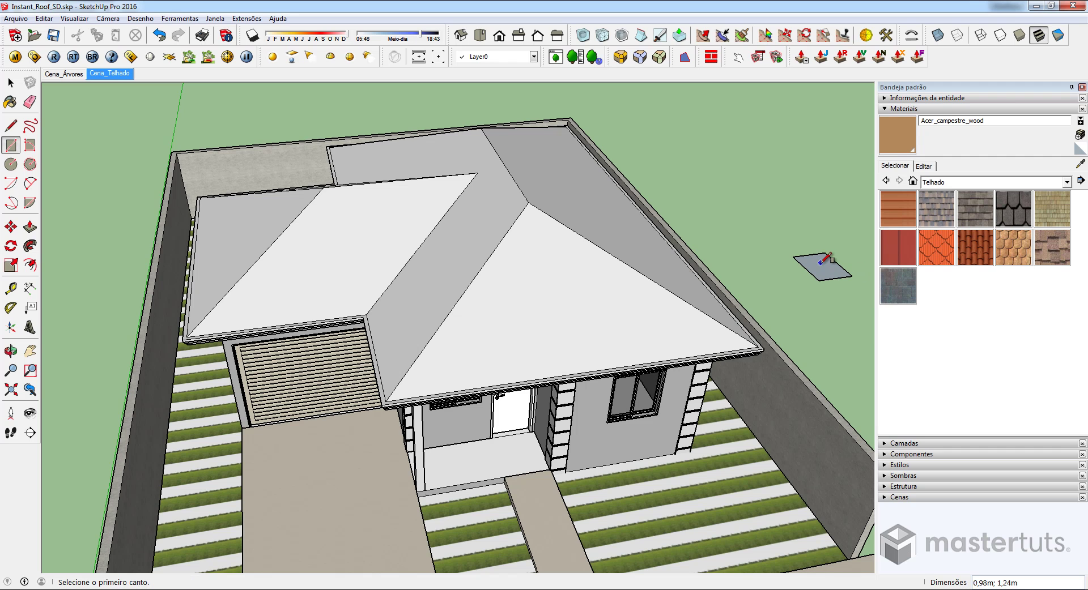
key(space)
click(896, 209)
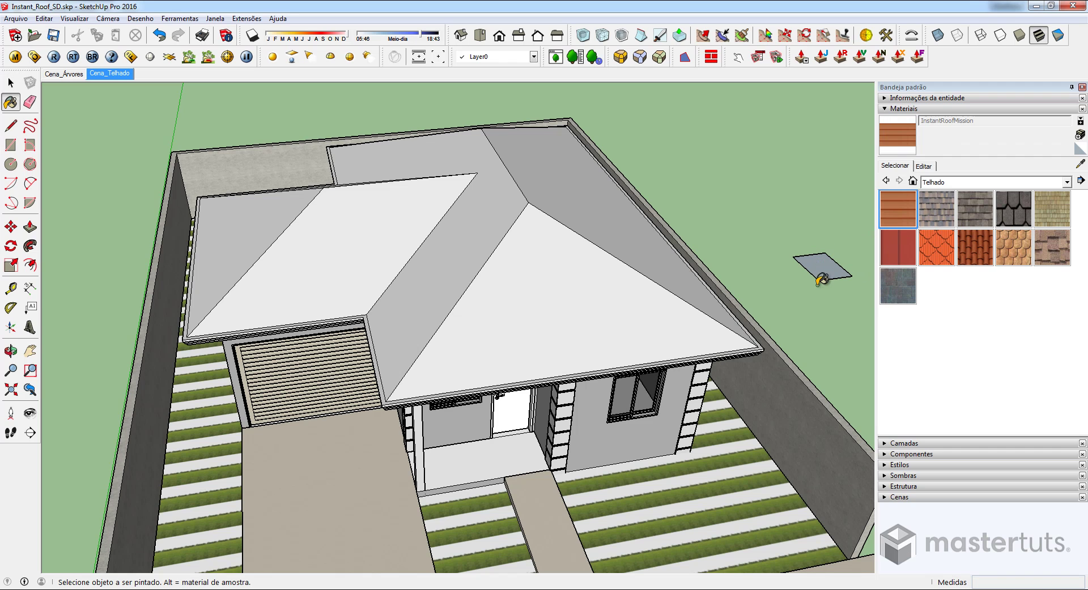
click(821, 272)
- Open the house roof group for editing and select all of its faces
mouse_move(827, 276)
middle_down()
mouse_move(803, 361)
mouse_move(727, 216)
middle_up()
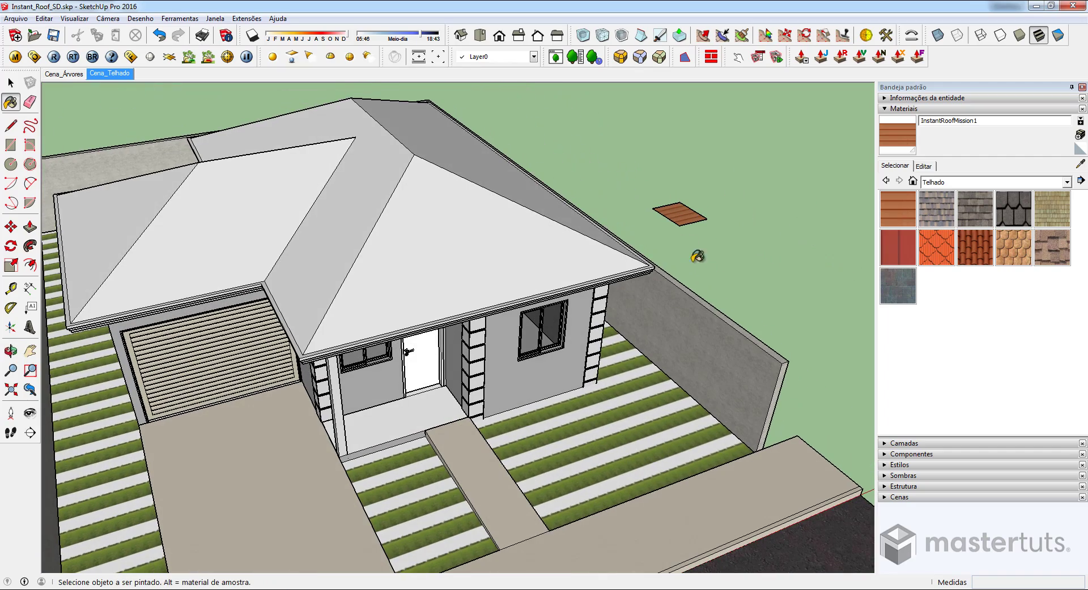
middle_drag(555, 209, 420, 231)
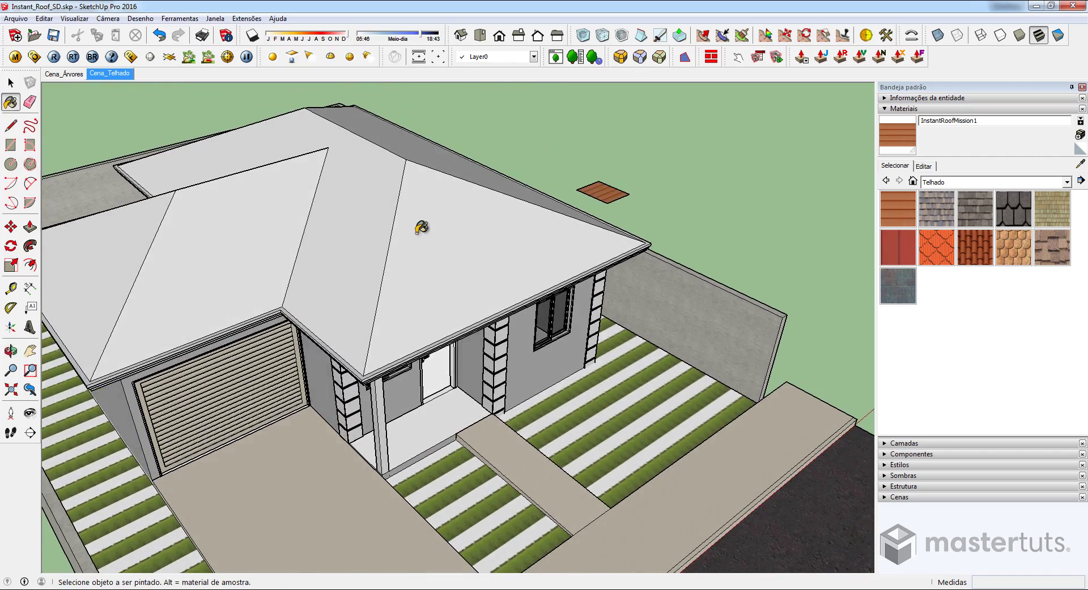
scroll(420, 232, up, 2)
key(space)
click(418, 239)
double_click(418, 239)
scroll(457, 257, down, 3)
triple_click(457, 257)
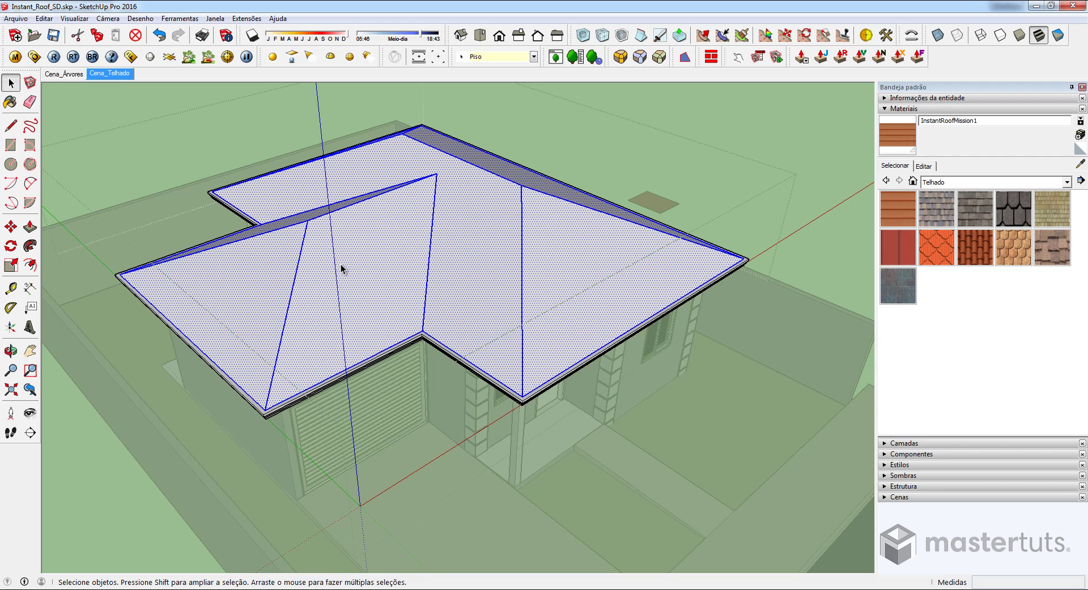
- Add Mission Tile with Materials roof details to the roof using the InstantRoofMission1 material
click(247, 18)
mouse_move(272, 32)
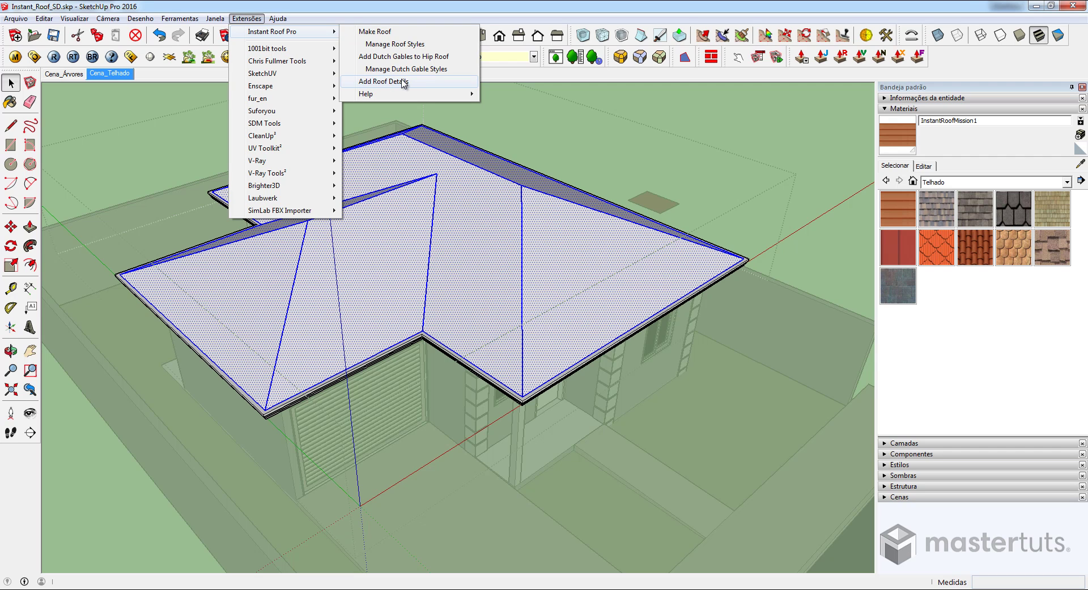
click(401, 88)
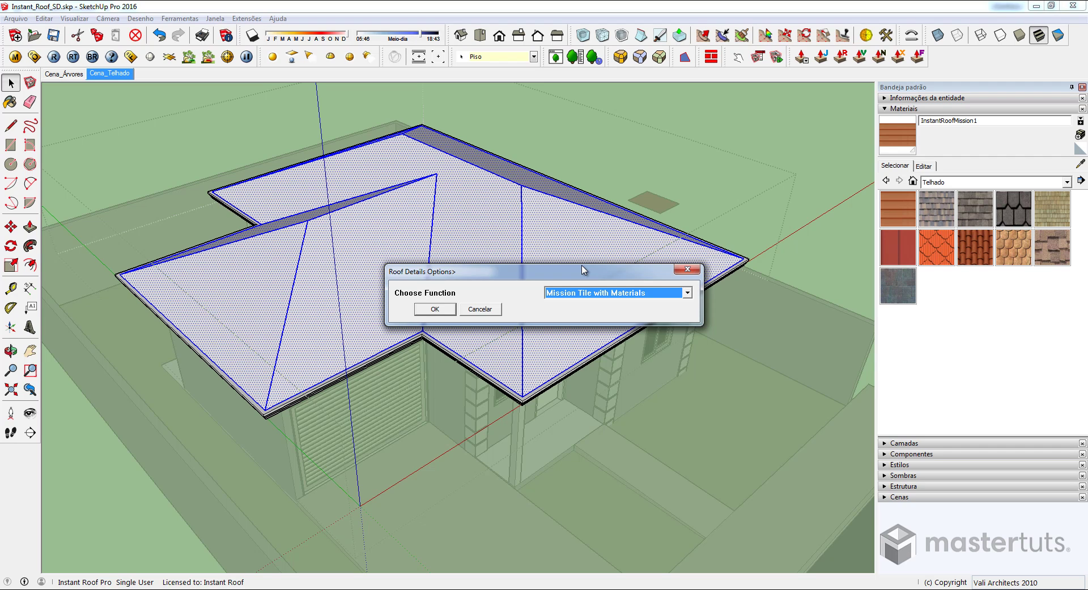
click(610, 295)
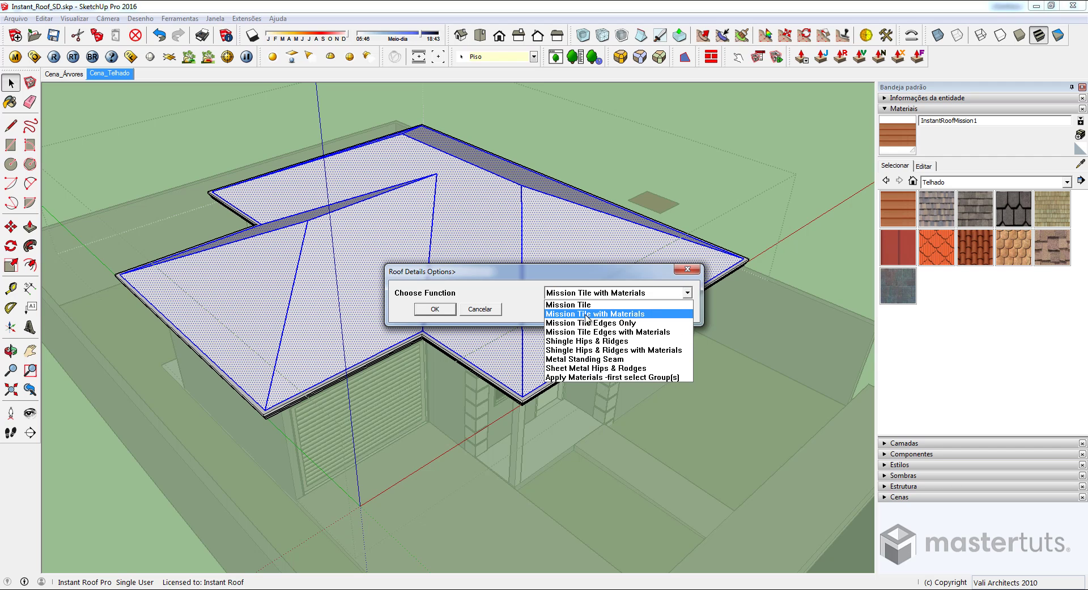
click(626, 315)
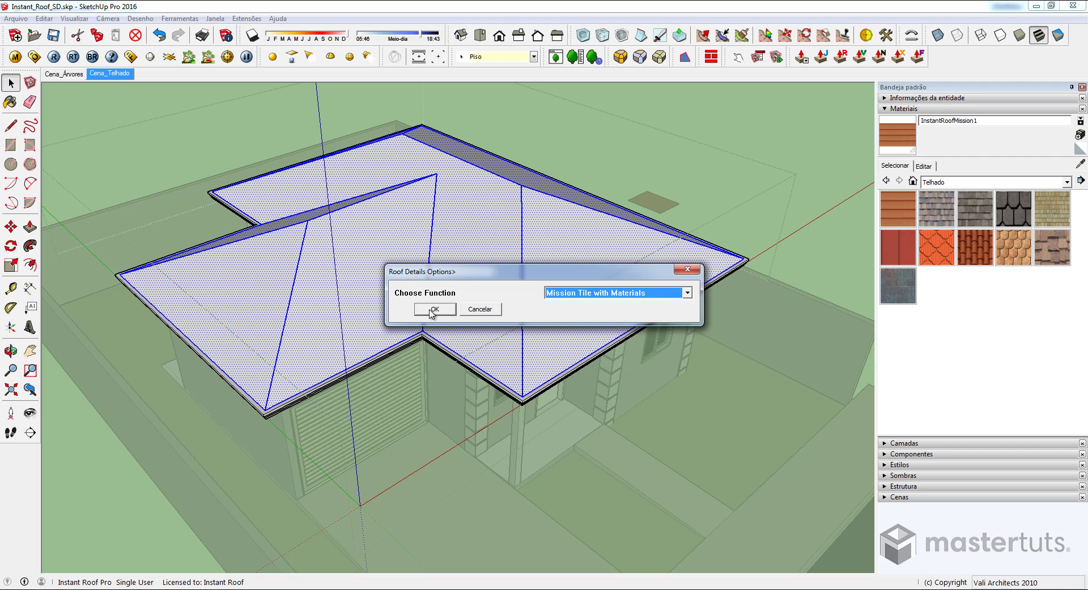
click(436, 311)
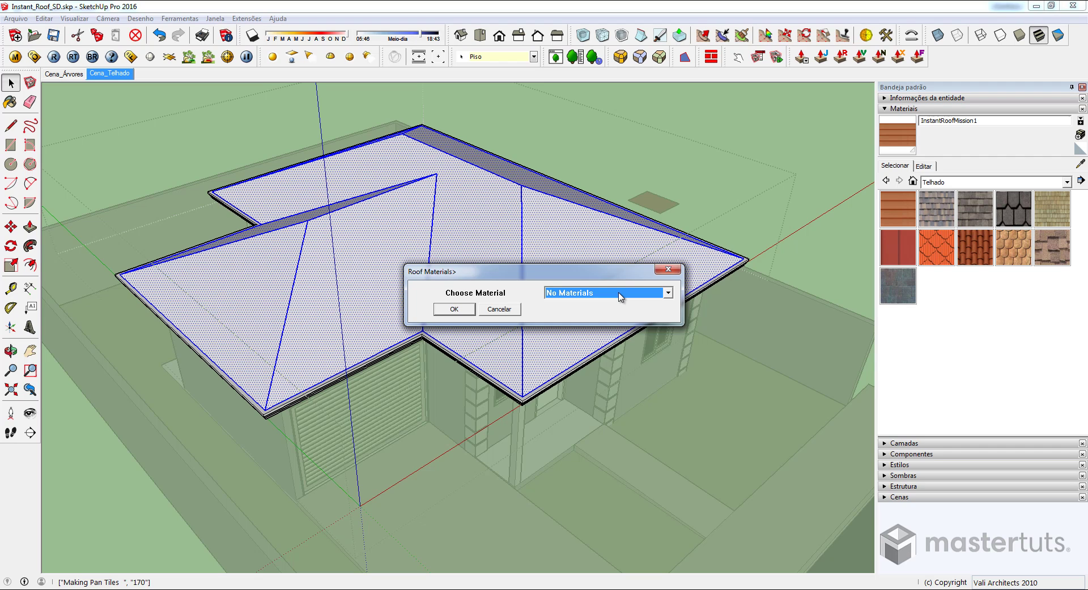
key(Down)
click(621, 297)
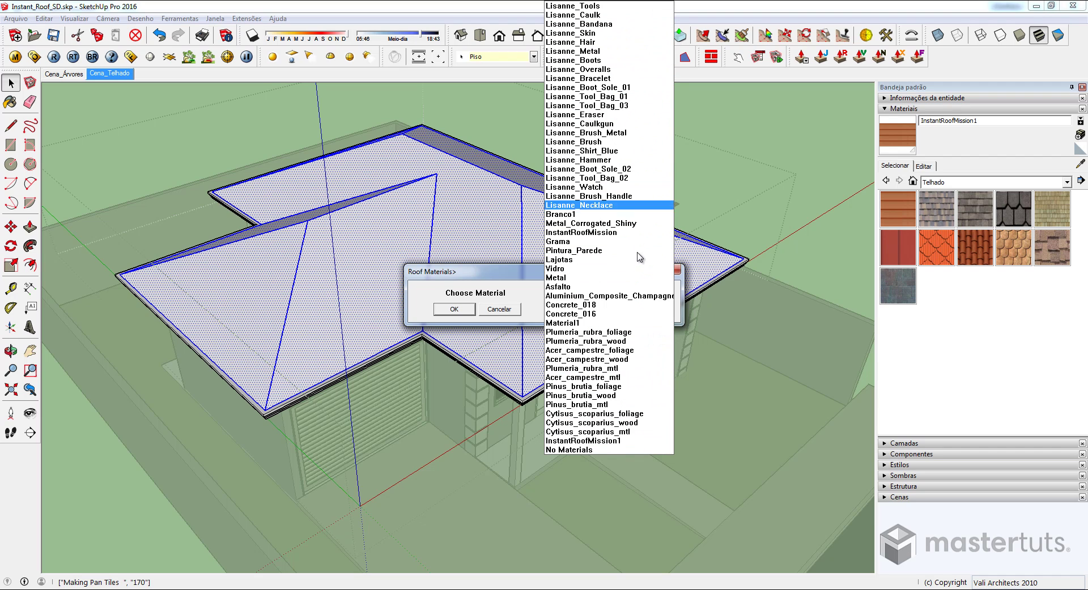
click(636, 442)
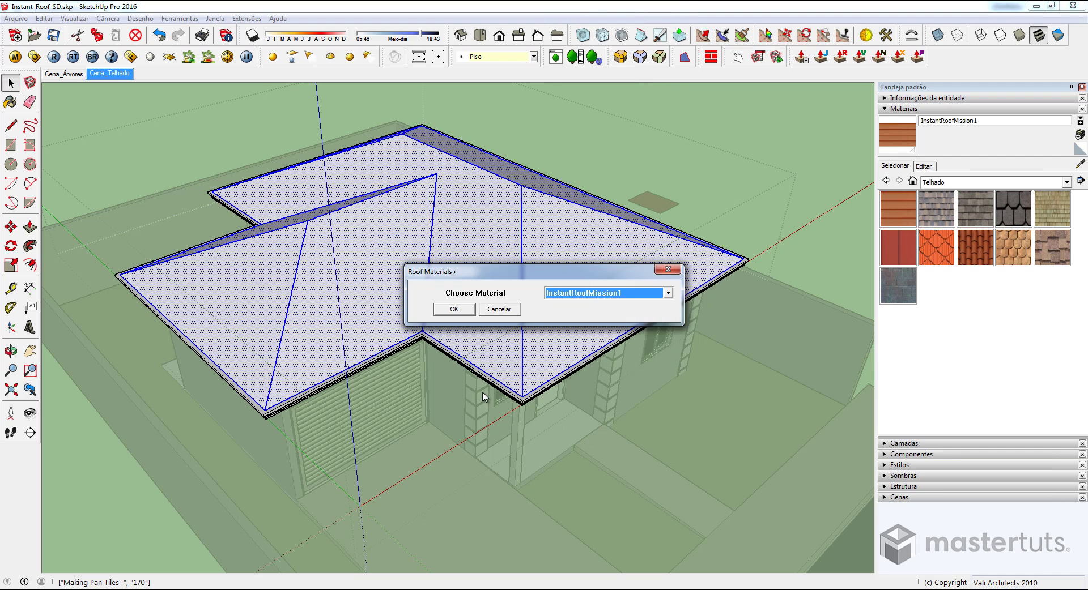
click(461, 311)
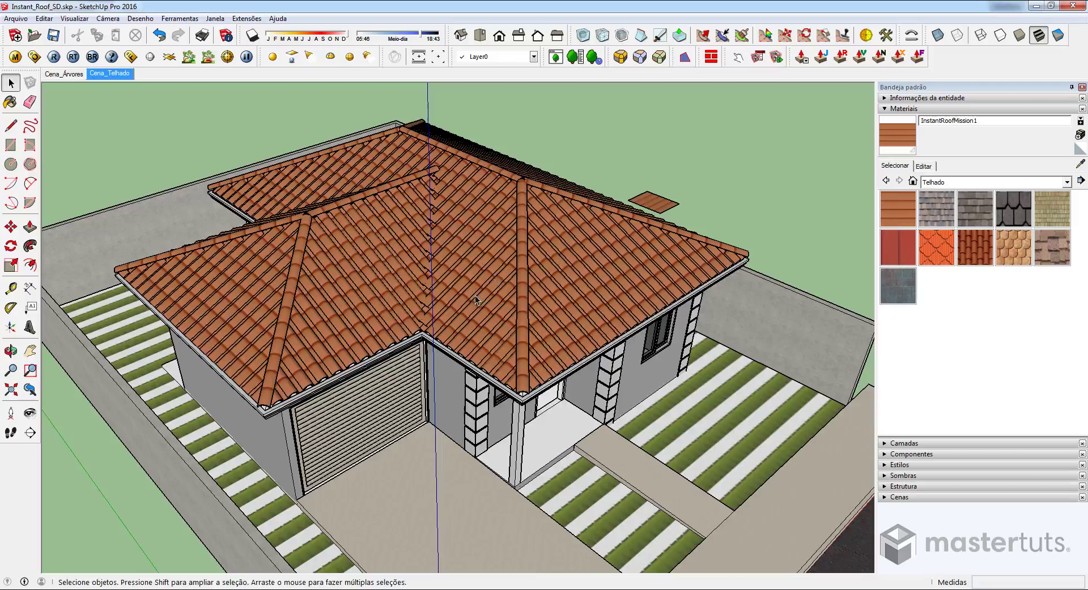
scroll(475, 295, up, 3)
scroll(526, 250, up, 3)
mouse_move(526, 250)
middle_down()
mouse_move(621, 256)
mouse_move(567, 295)
mouse_move(537, 342)
middle_up()
scroll(537, 342, up, 2)
scroll(627, 301, up, 2)
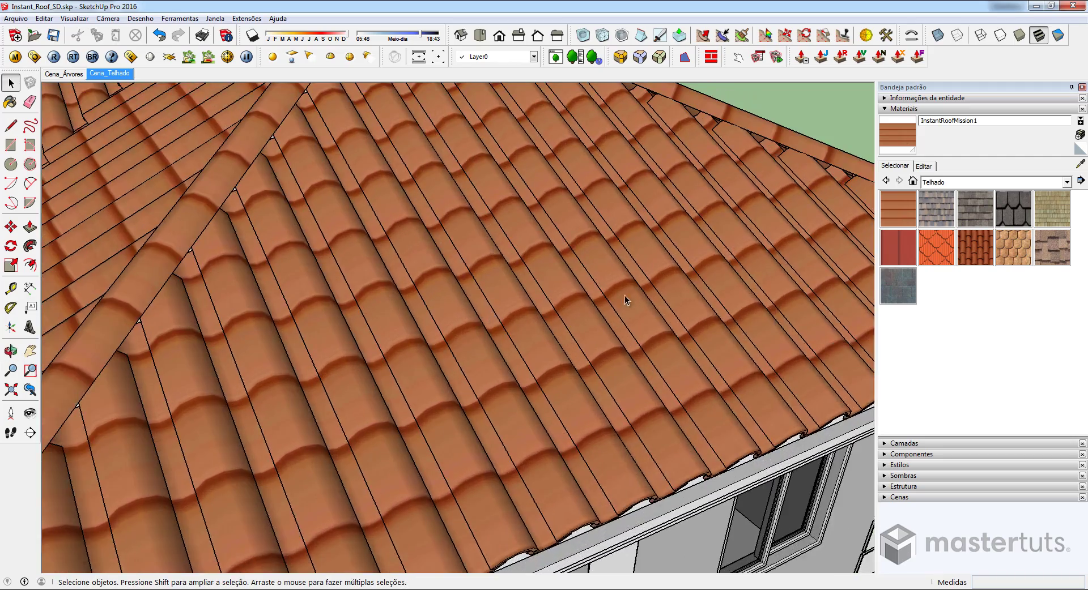
mouse_move(627, 301)
middle_down()
mouse_move(389, 306)
mouse_move(408, 353)
mouse_move(533, 315)
mouse_move(544, 327)
mouse_move(600, 333)
mouse_move(512, 300)
mouse_move(611, 329)
mouse_move(623, 389)
mouse_move(498, 214)
middle_up()
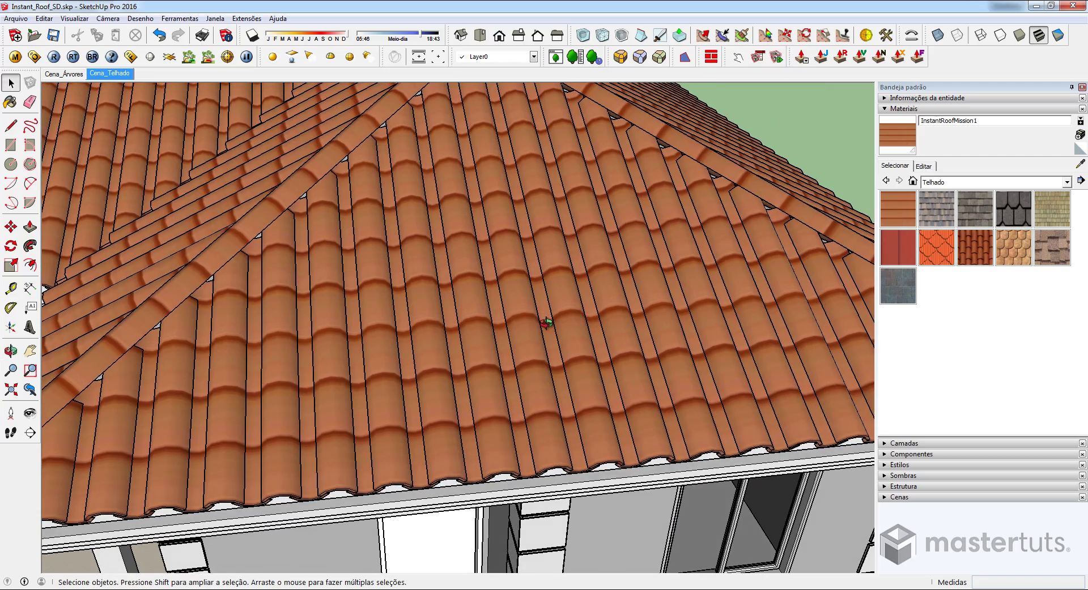
scroll(541, 317, down, 2)
scroll(611, 329, up, 2)
scroll(498, 214, up, 2)
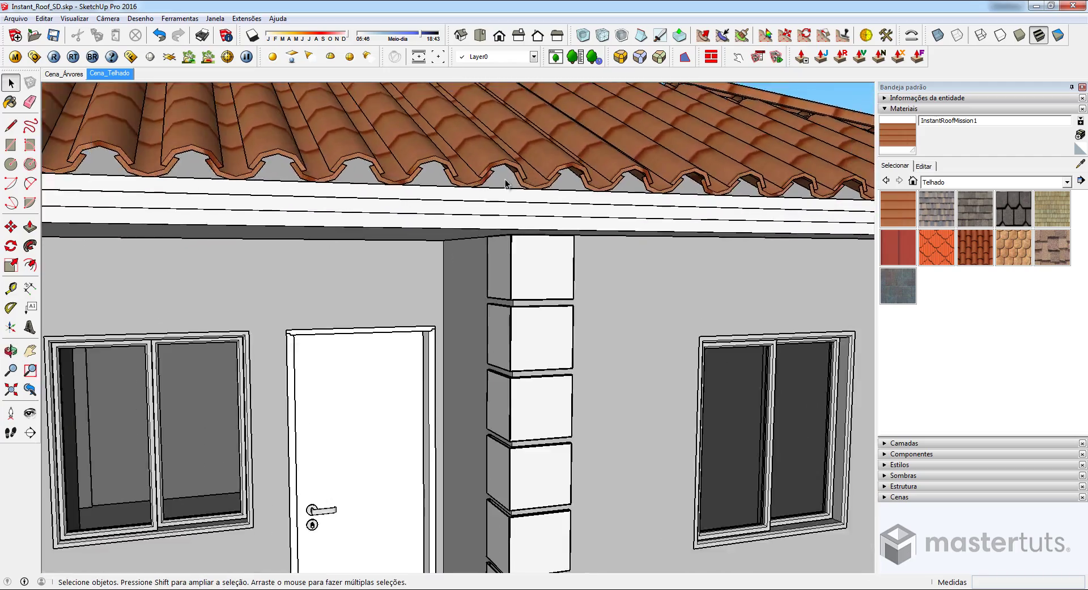
scroll(501, 170, up, 2)
scroll(501, 170, down, 1)
middle_drag(518, 175, 420, 182)
scroll(540, 305, down, 4)
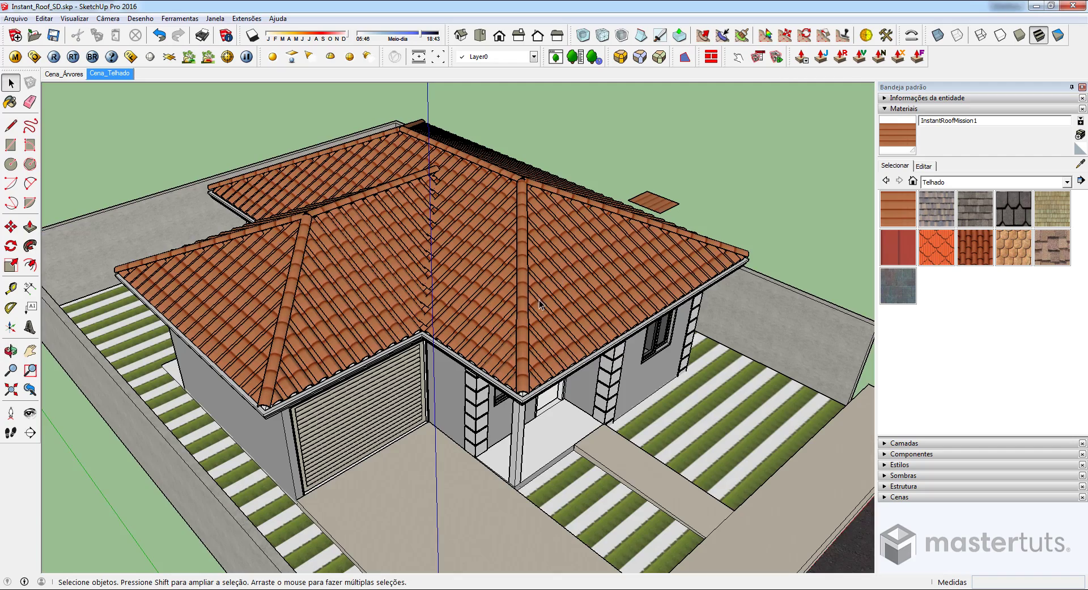
- Render the Cena_Árvores scene in V-Ray with Region render toggled, then close the frame buffer
click(64, 74)
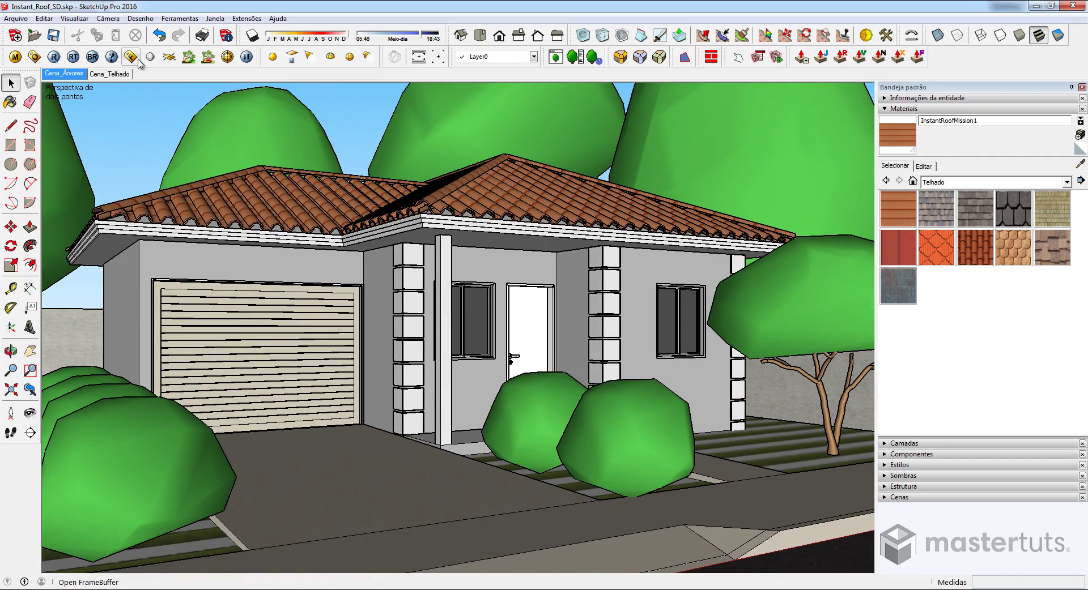
click(131, 56)
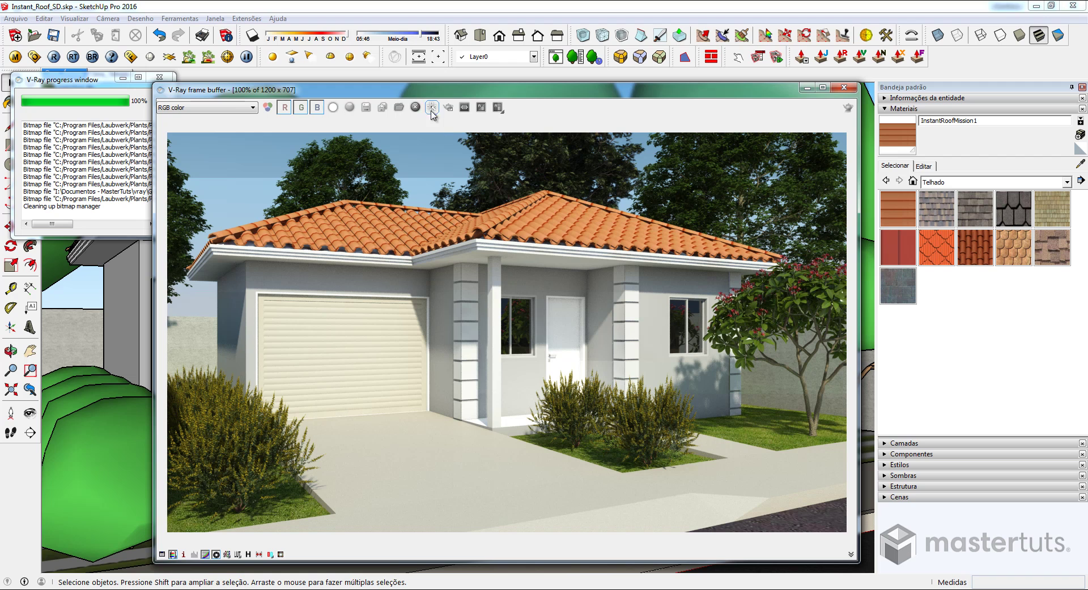
click(448, 107)
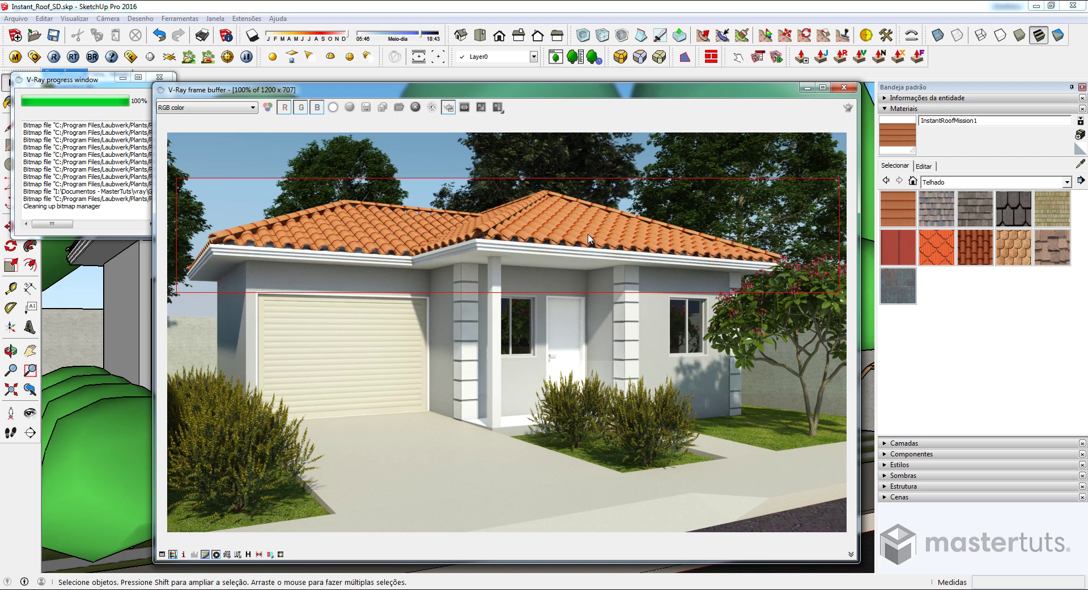
click(843, 88)
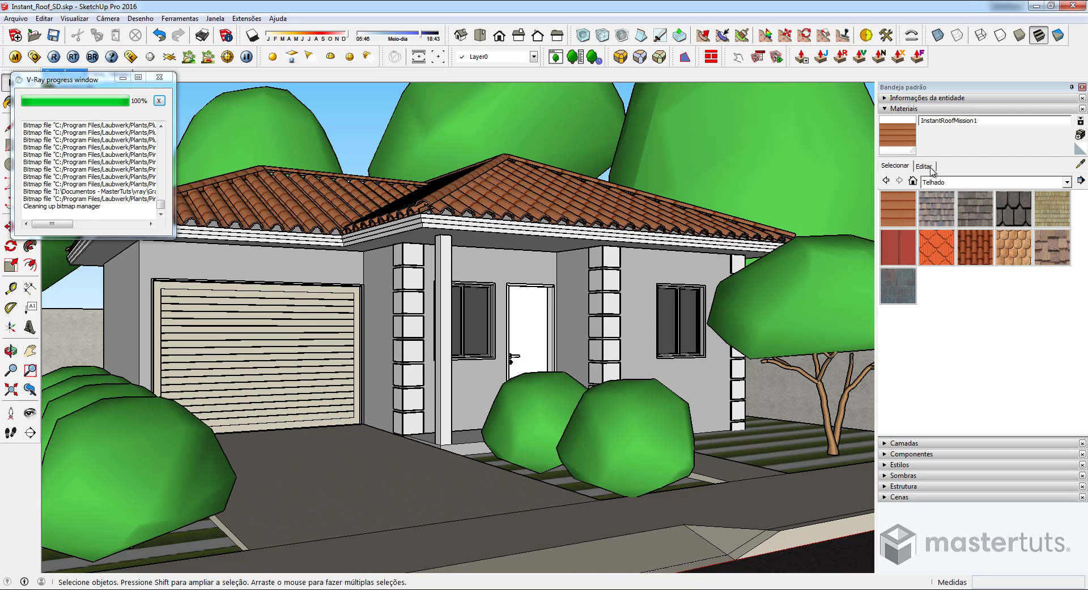
- In the Cena_Telhado scene, delete the terracotta tile mesh from inside the roof group
click(159, 77)
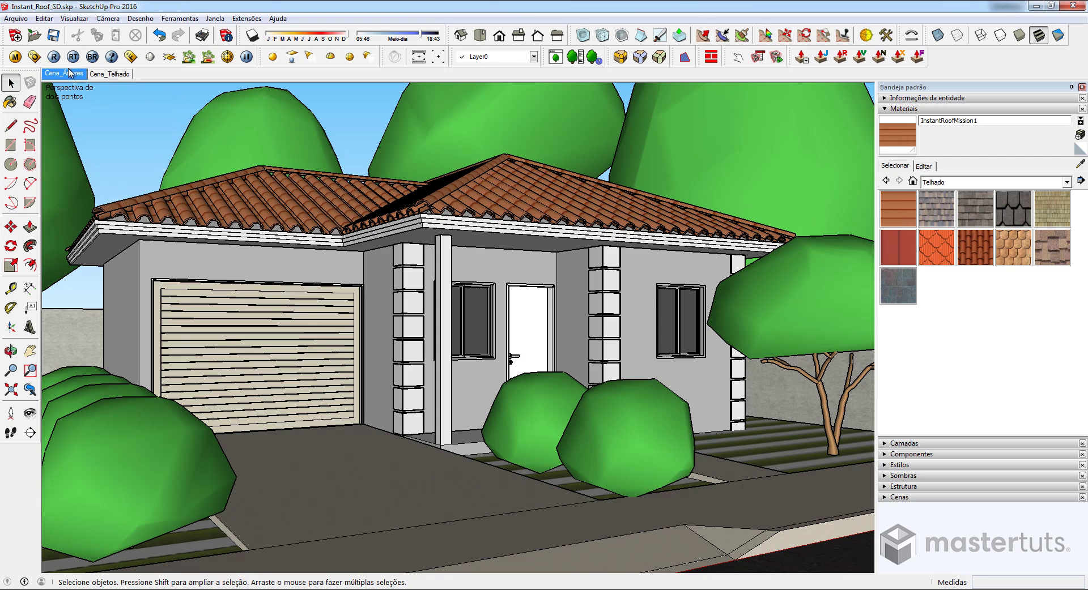
click(99, 75)
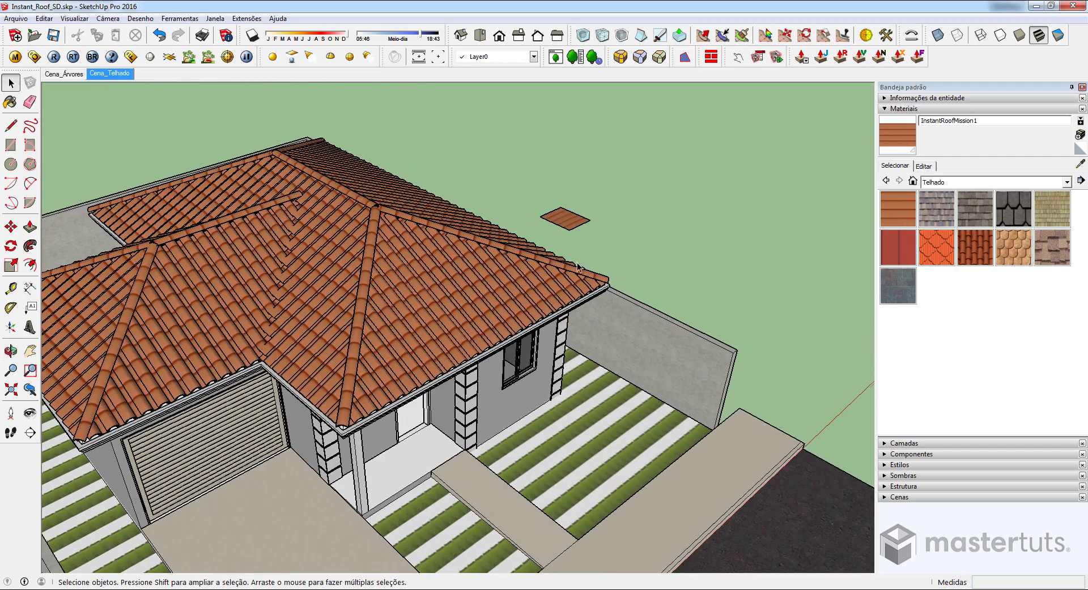
double_click(504, 288)
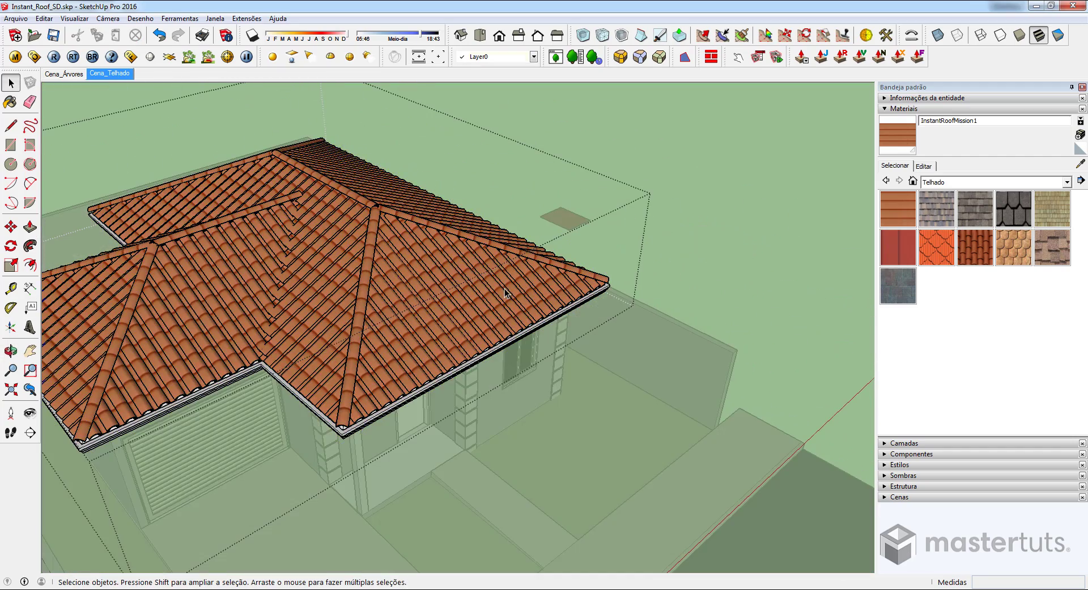
click(442, 280)
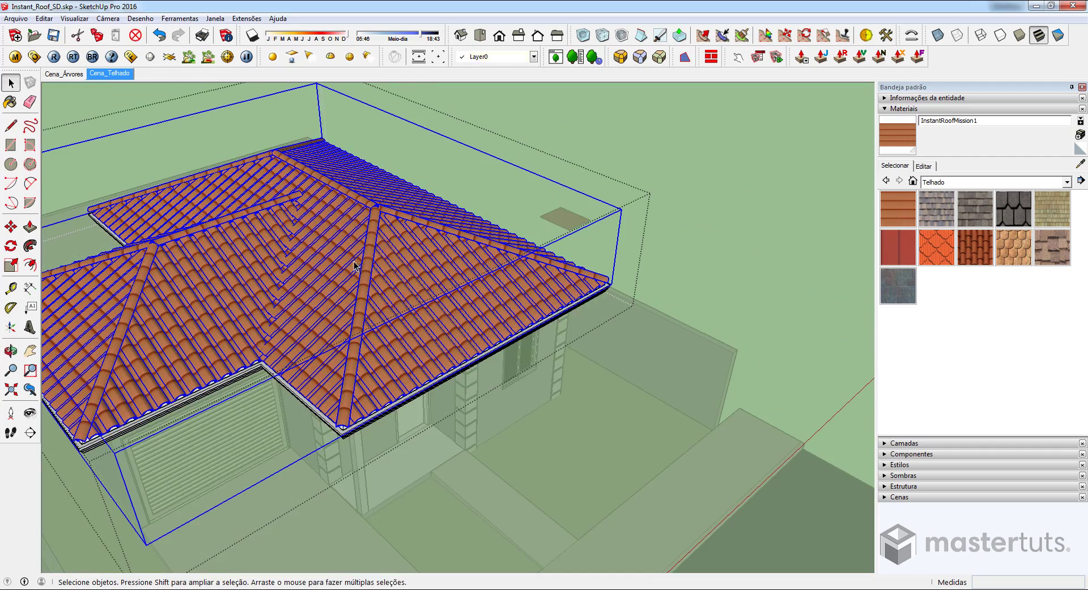
key(Delete)
click(616, 237)
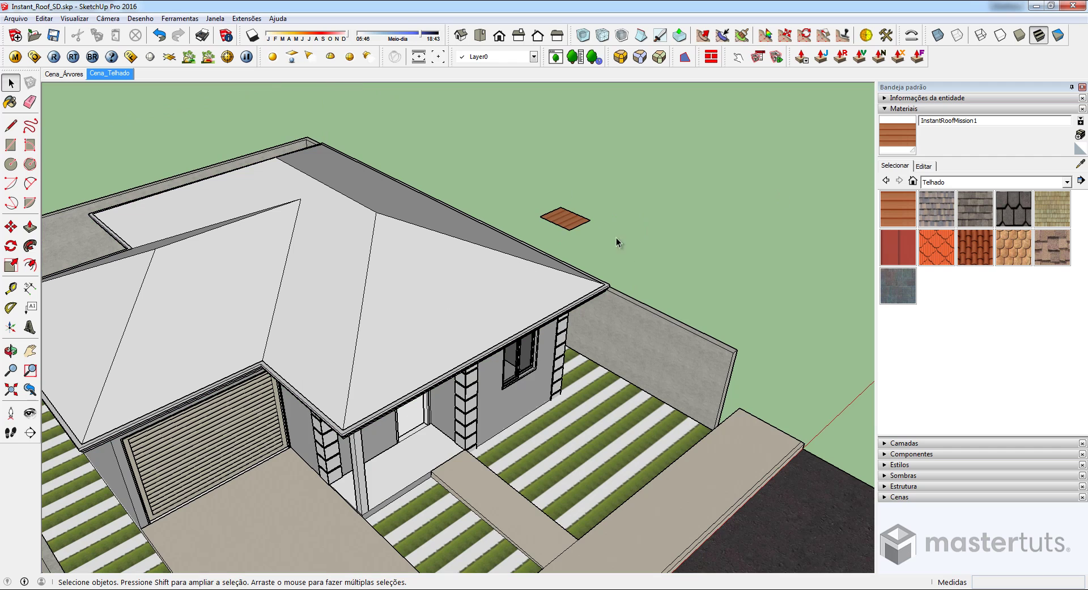
- Paint the sample patch with Roof_Dark_Green from the SD_Instant_Roof collection
scroll(641, 226, down, 2)
click(645, 223)
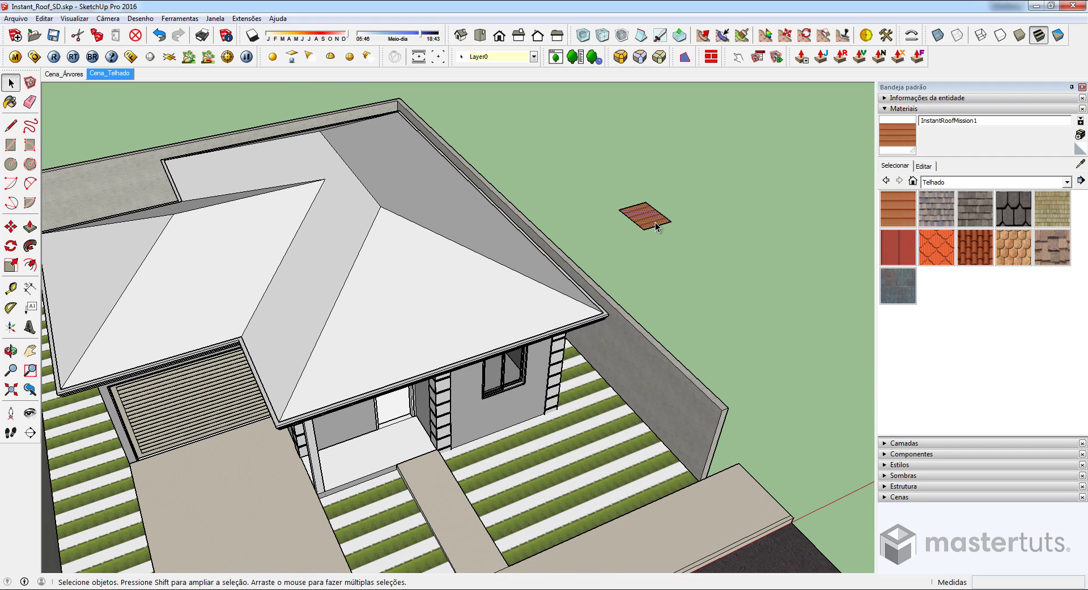
click(702, 231)
click(957, 184)
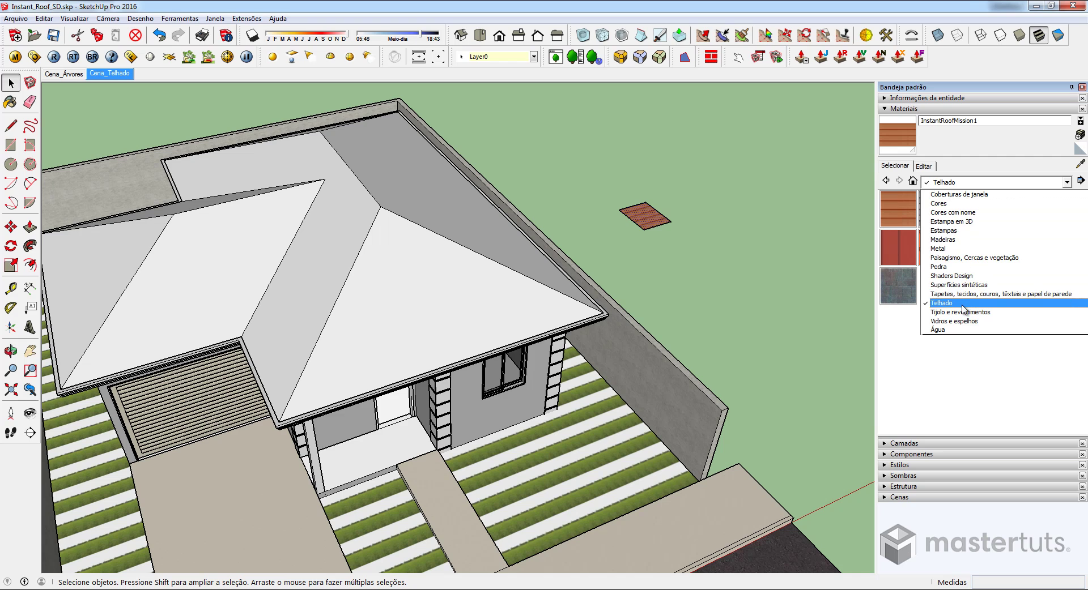
click(963, 276)
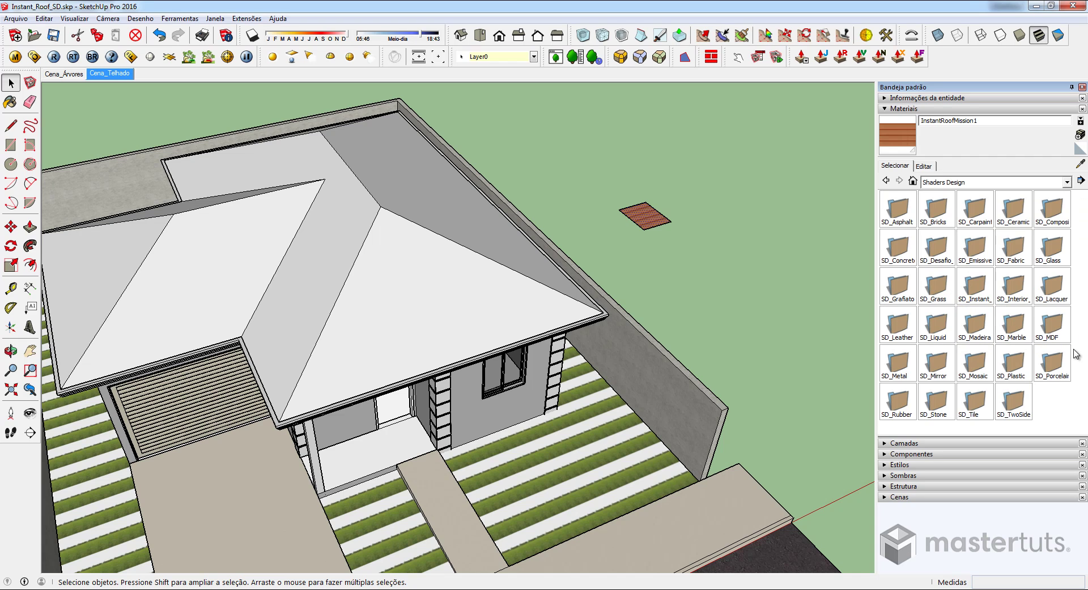
double_click(976, 288)
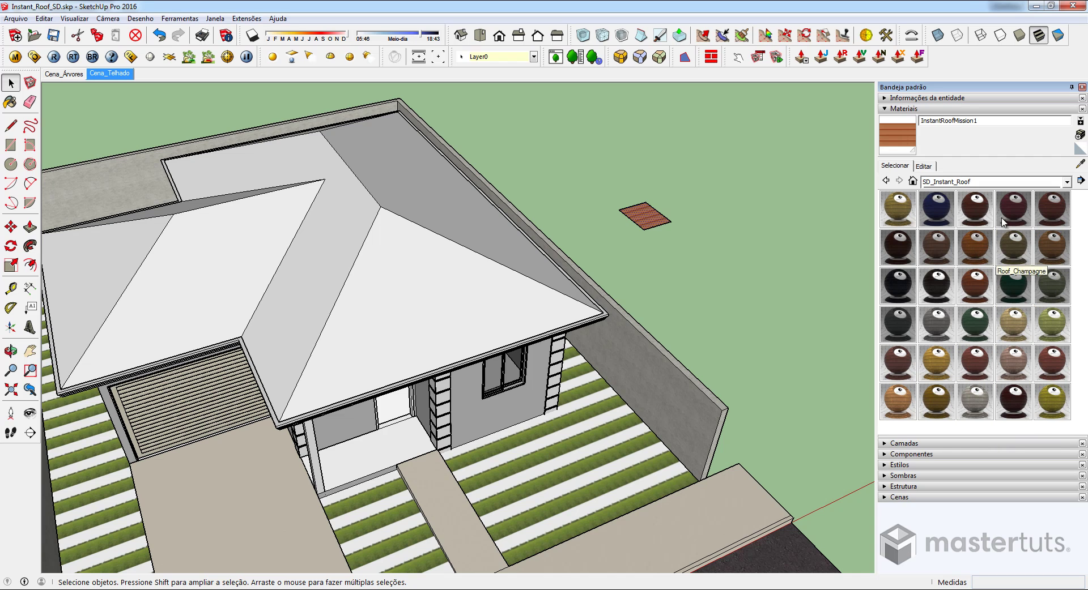
click(1013, 286)
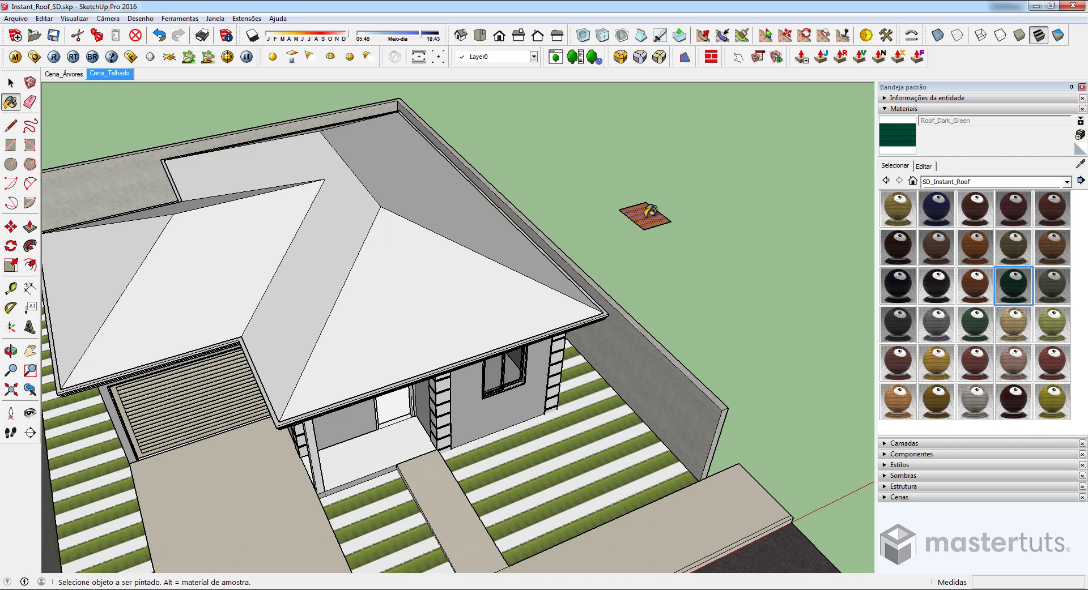
click(646, 215)
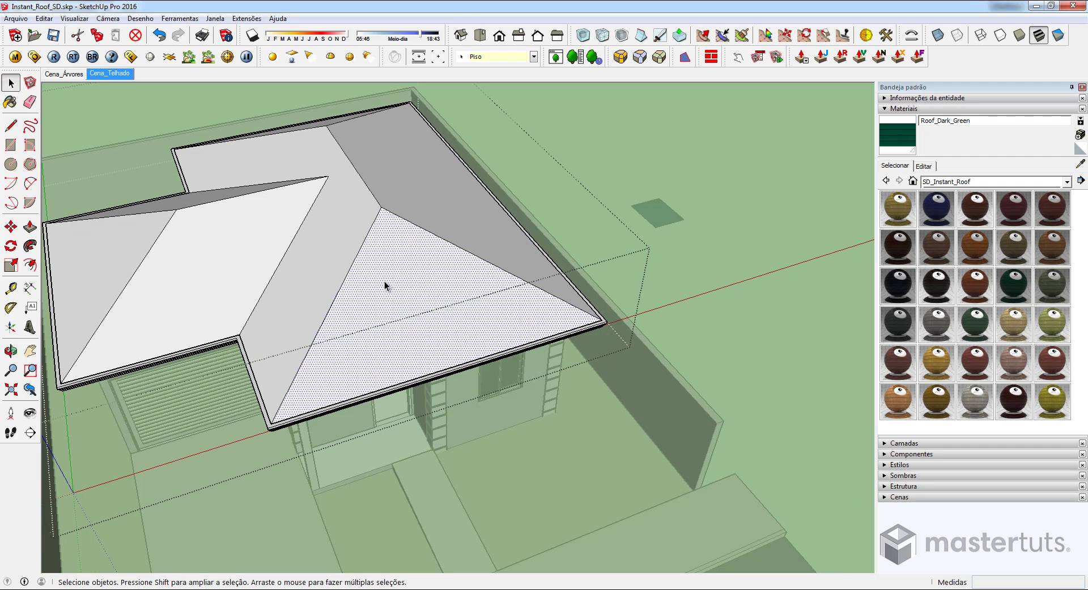
- Select all roof faces and add Mission Tile roof details in the Roof_Dark_Green material
triple_click(384, 283)
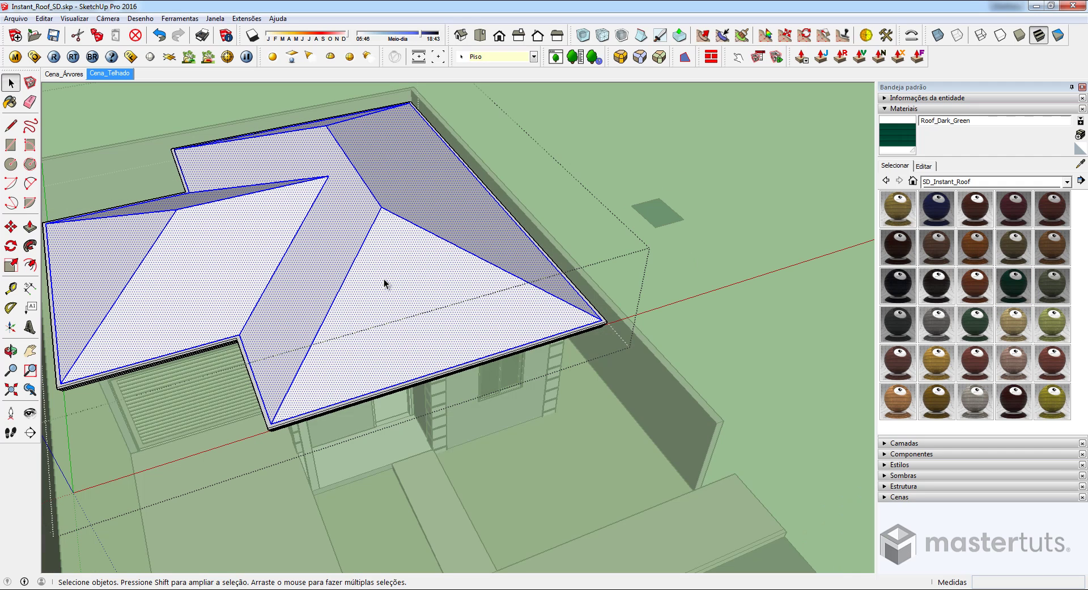
click(247, 19)
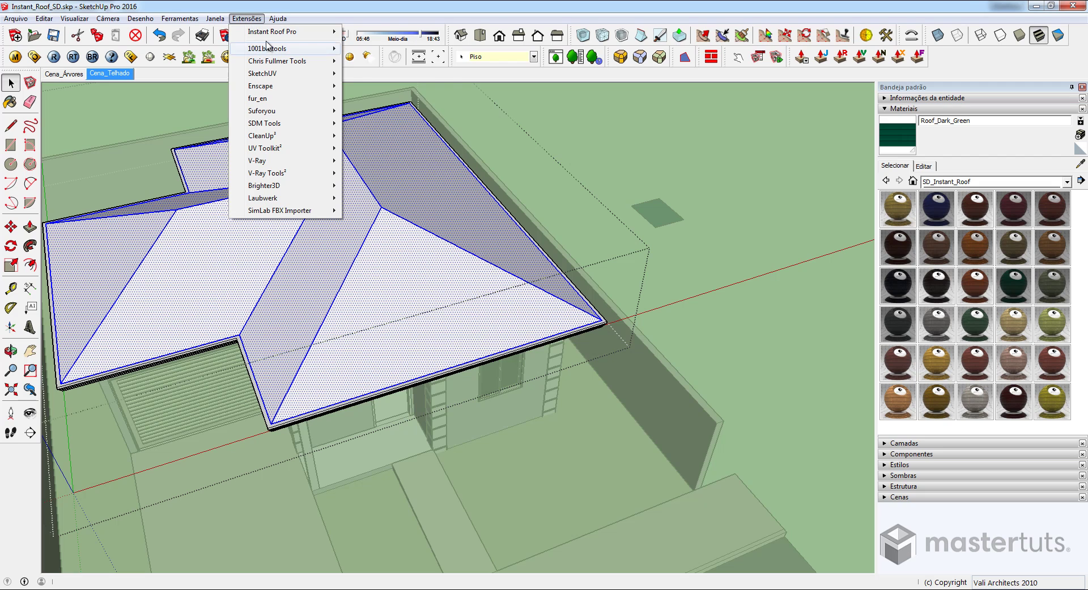
mouse_move(272, 32)
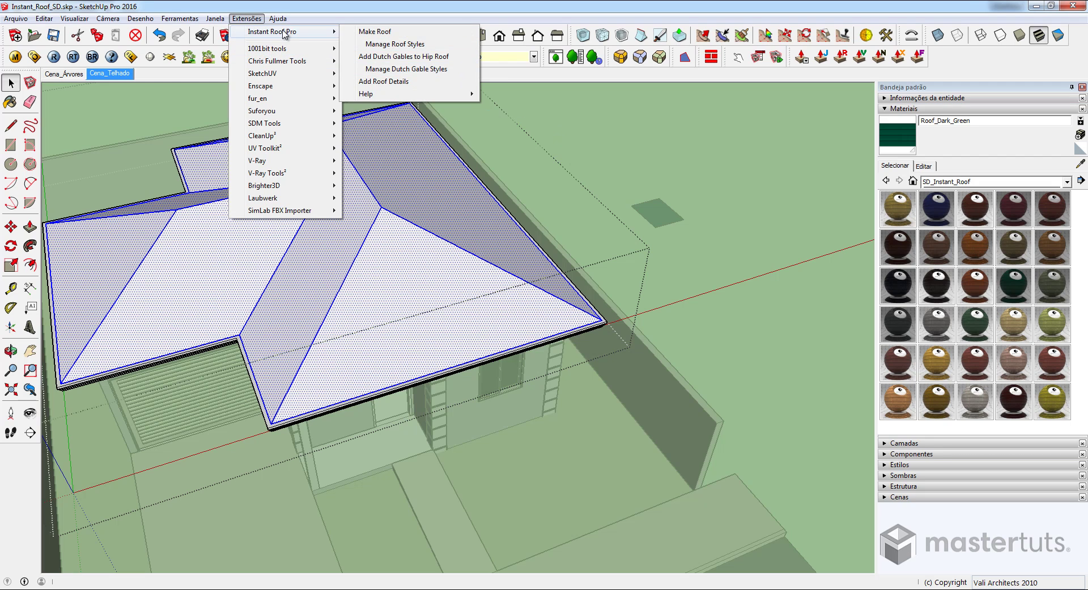
click(384, 83)
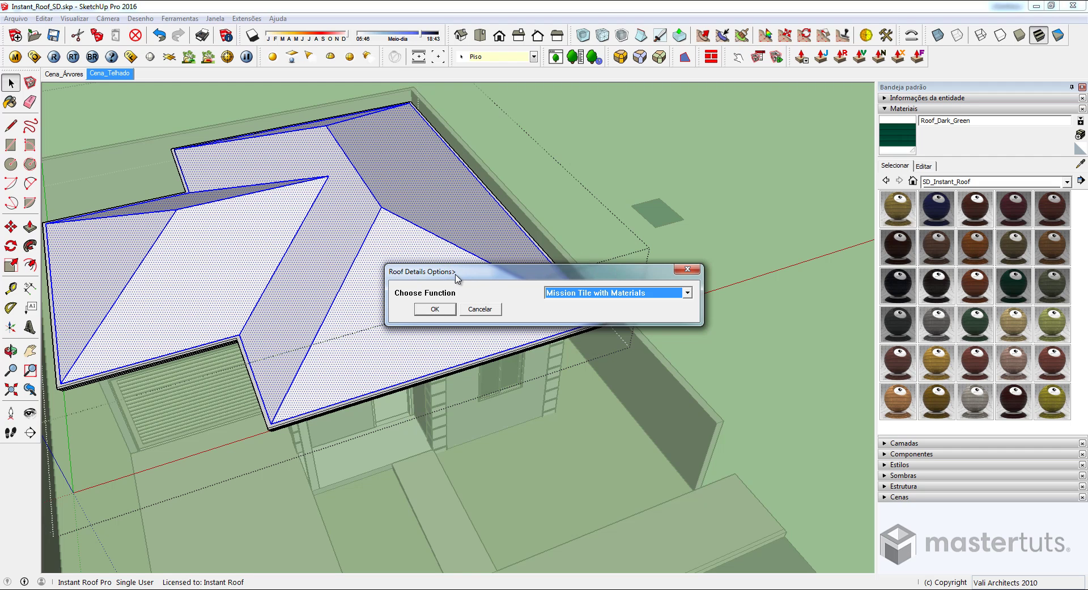
click(437, 310)
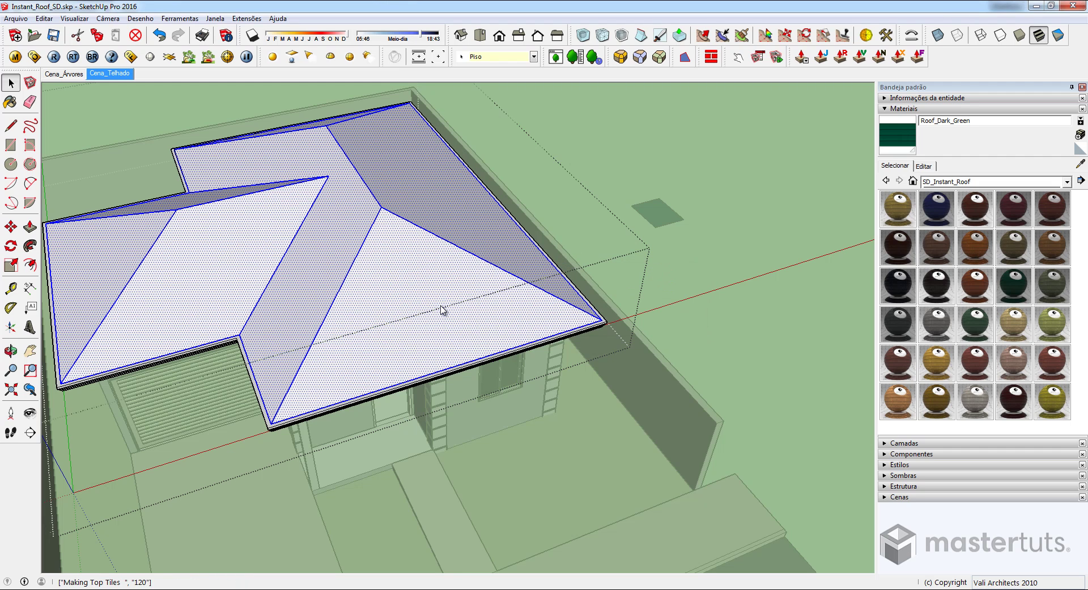
click(590, 294)
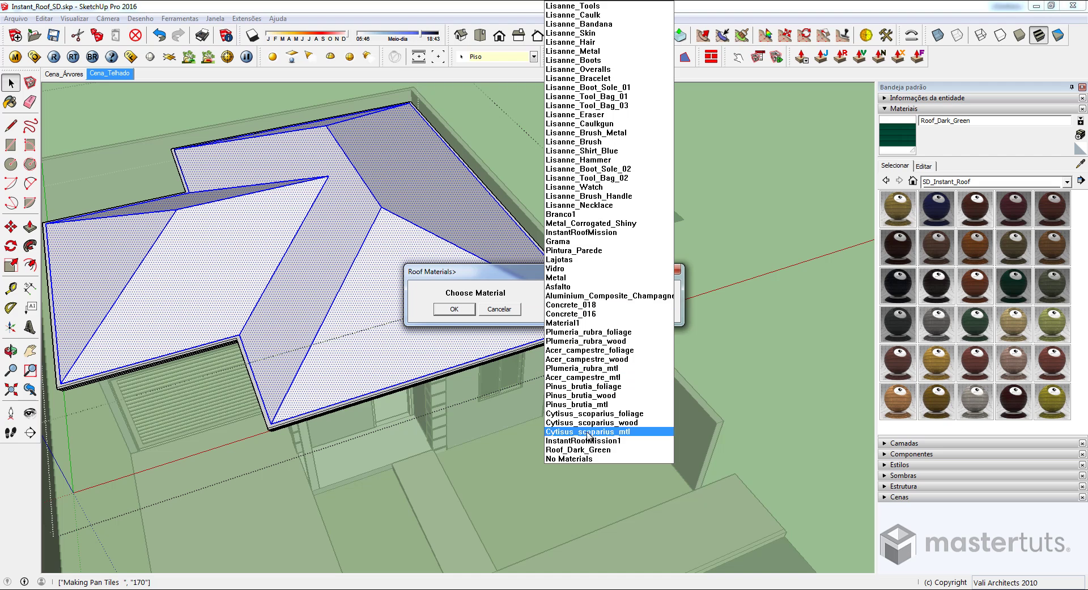
click(590, 451)
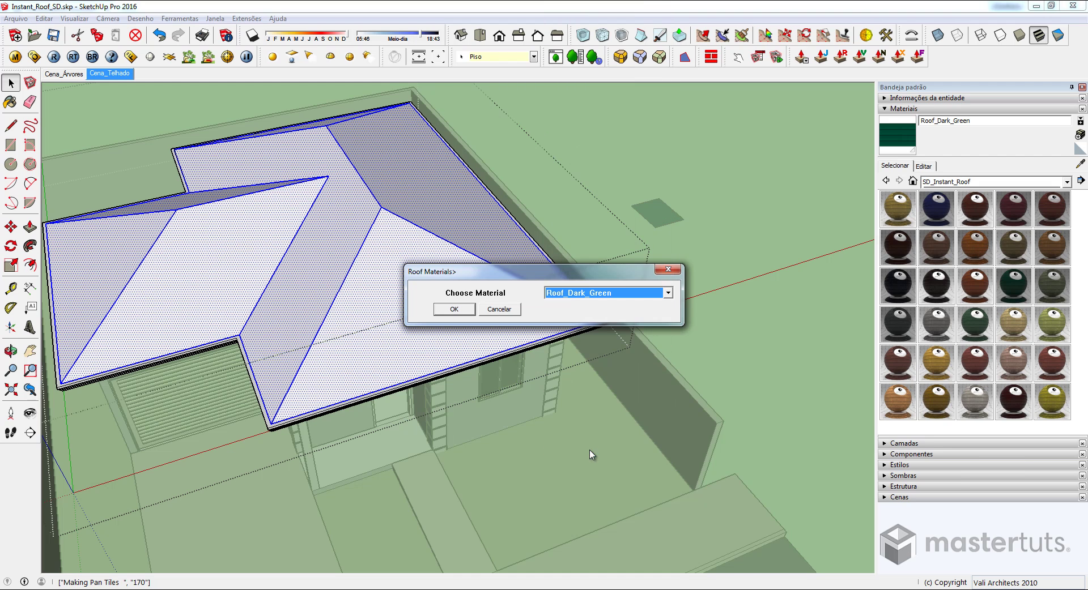
click(455, 310)
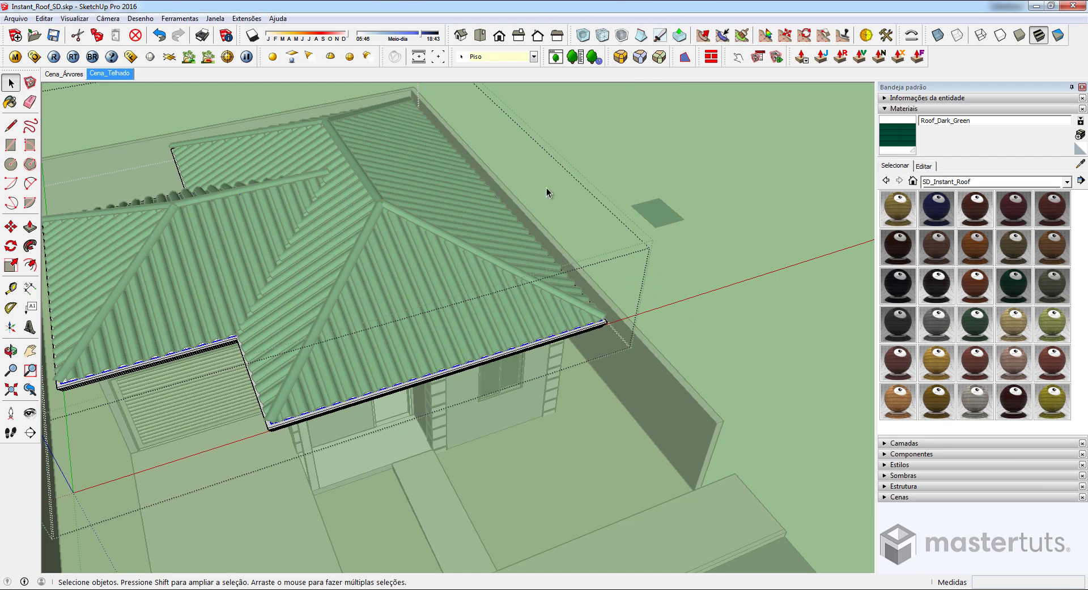
- Frame a close view of the green mission-tile roof corner and start a V-Ray render
middle_drag(556, 250, 400, 128)
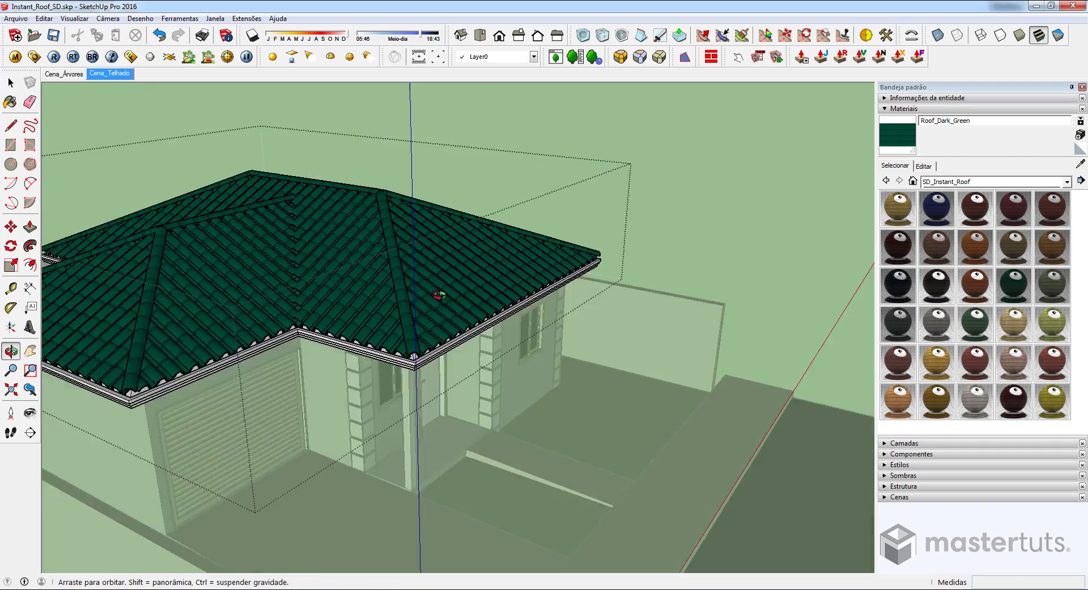
scroll(437, 293, up, 5)
mouse_move(538, 238)
shift+middle_down()
mouse_move(437, 238)
mouse_move(583, 185)
shift+middle_up()
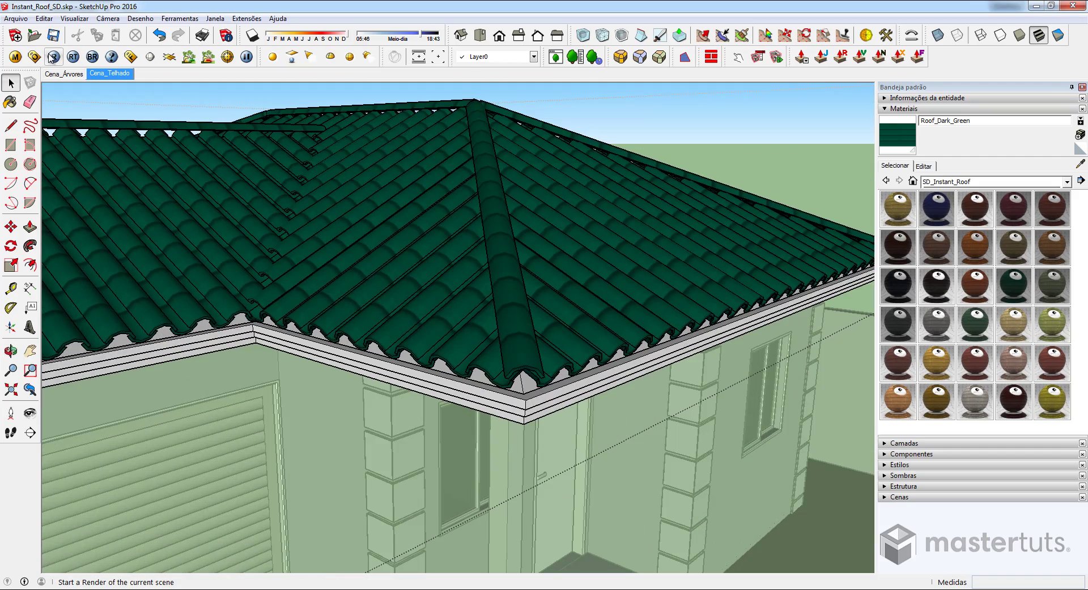
click(52, 56)
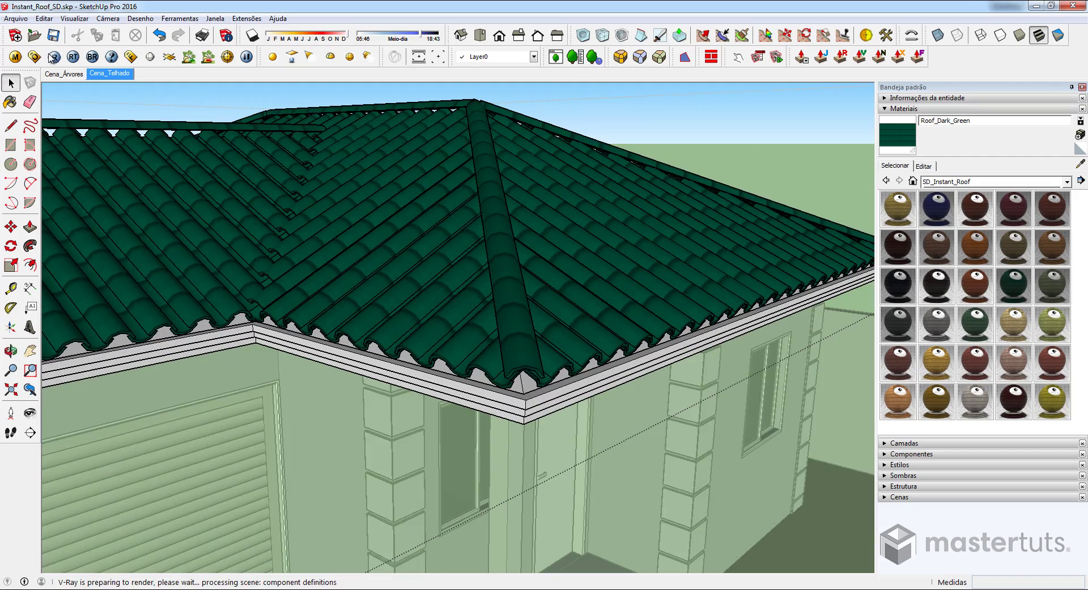